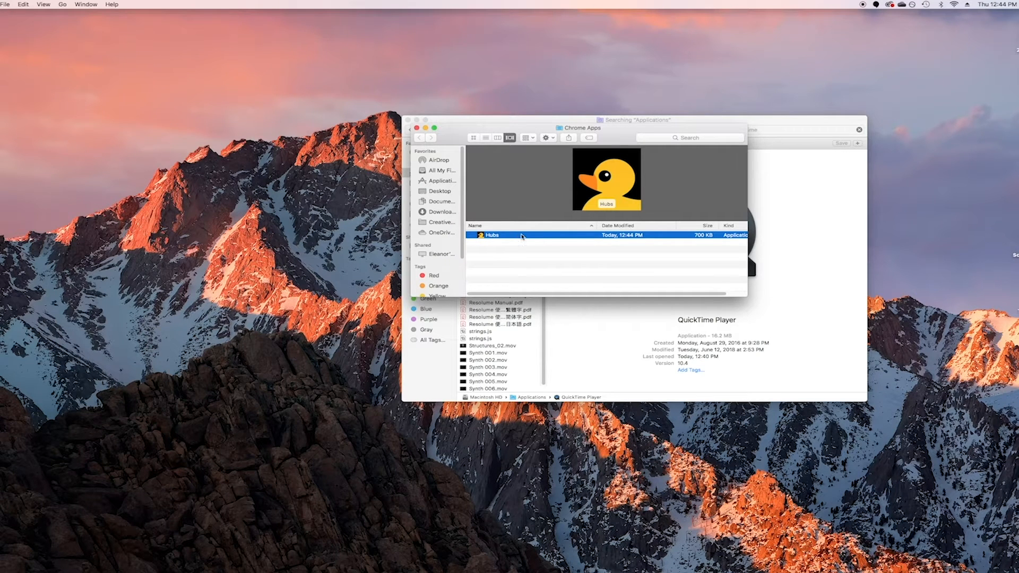
Step: Launch the Hubs app and open the Spoke editor's project start page
double_click(533, 236)
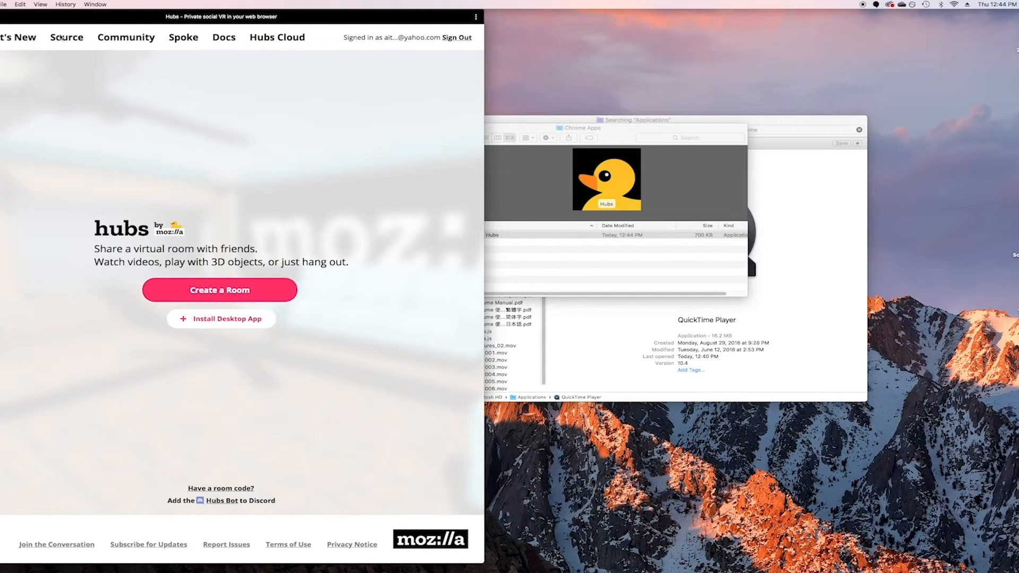
click(183, 40)
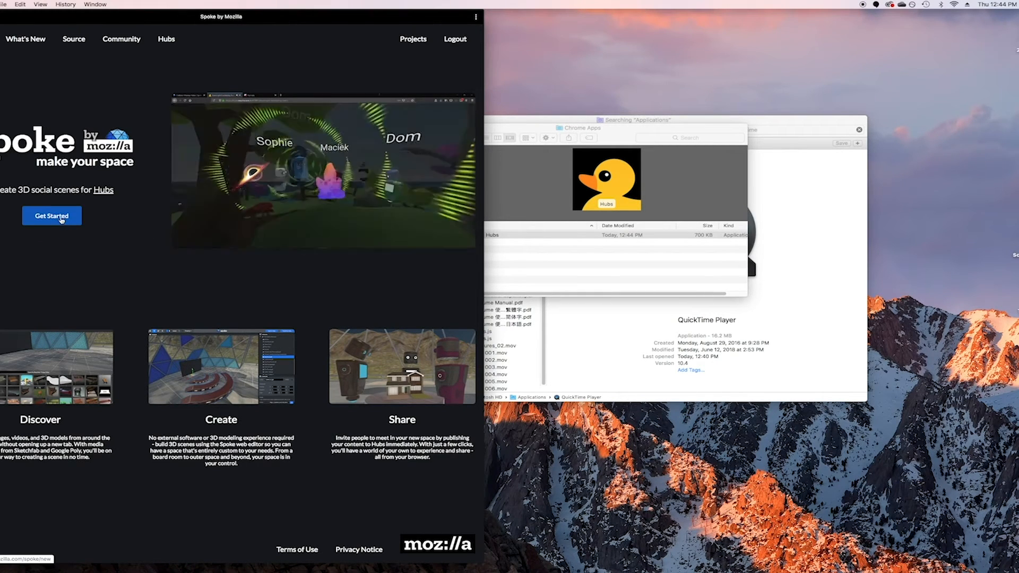
click(61, 218)
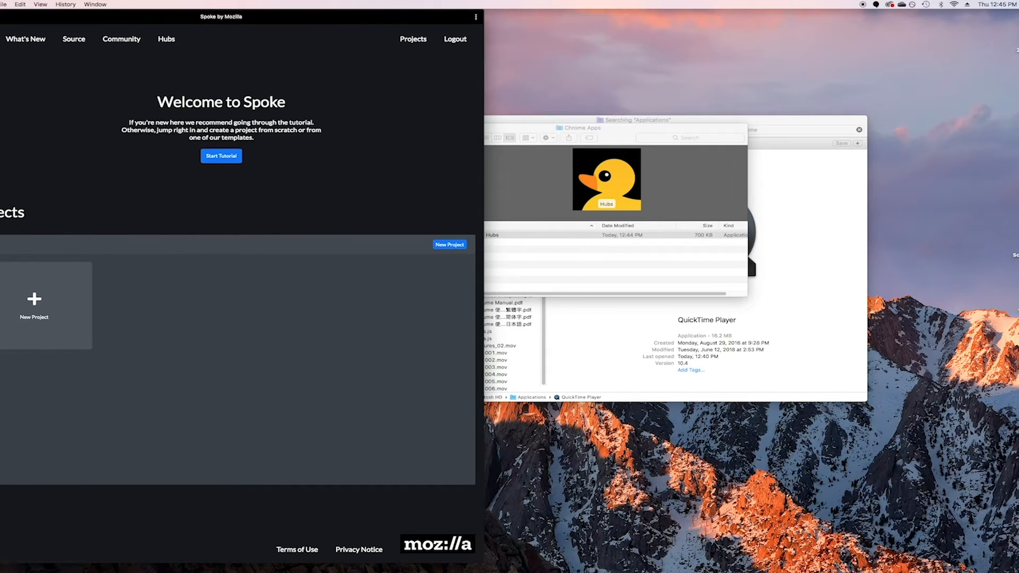
Step: Show Spoke full screen and create a new project from the Crater template
click(1, 17)
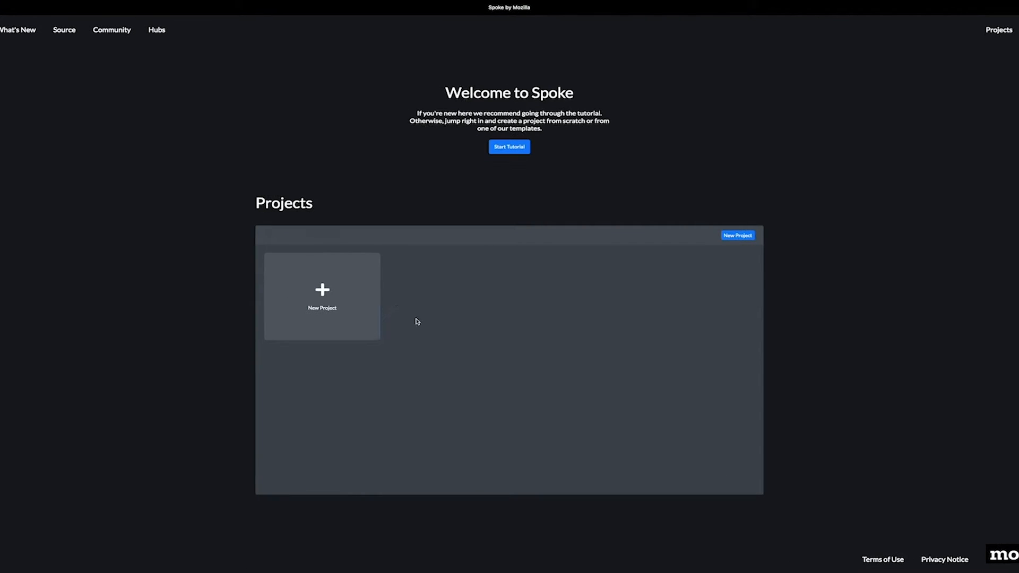
click(339, 311)
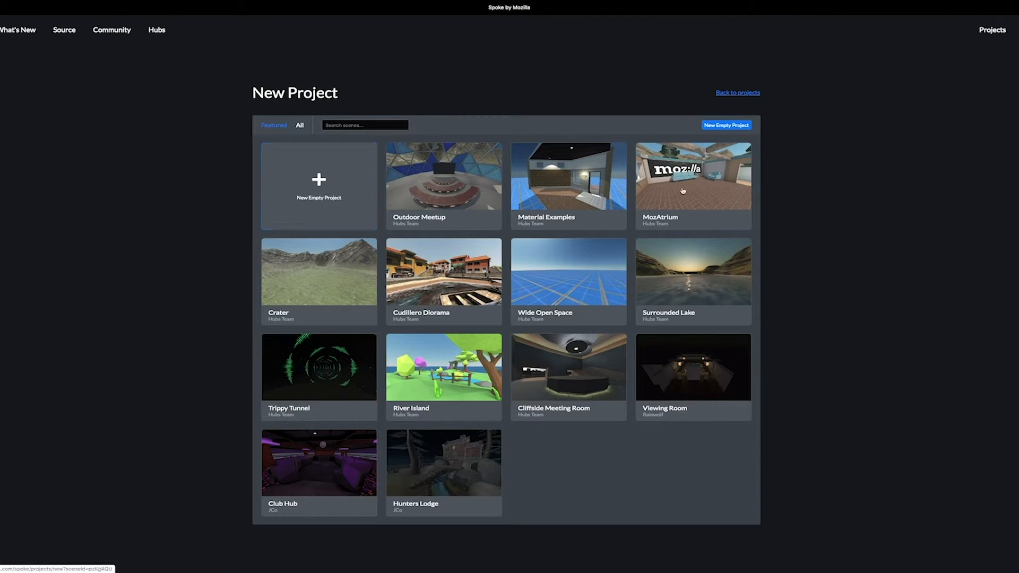
click(322, 282)
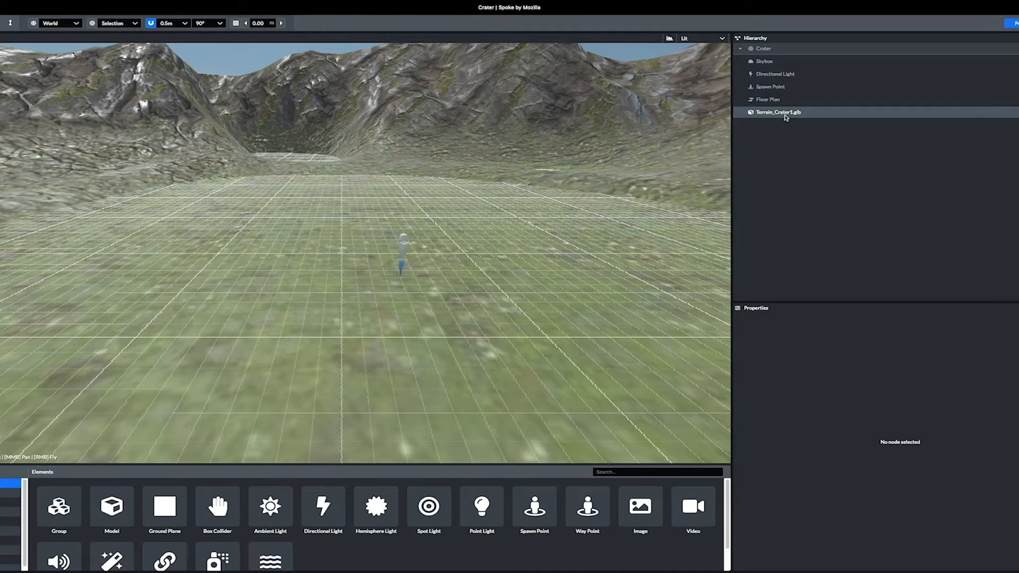
Step: Delete the Terrain_Crater1.glb terrain model from the Crater scene
click(425, 103)
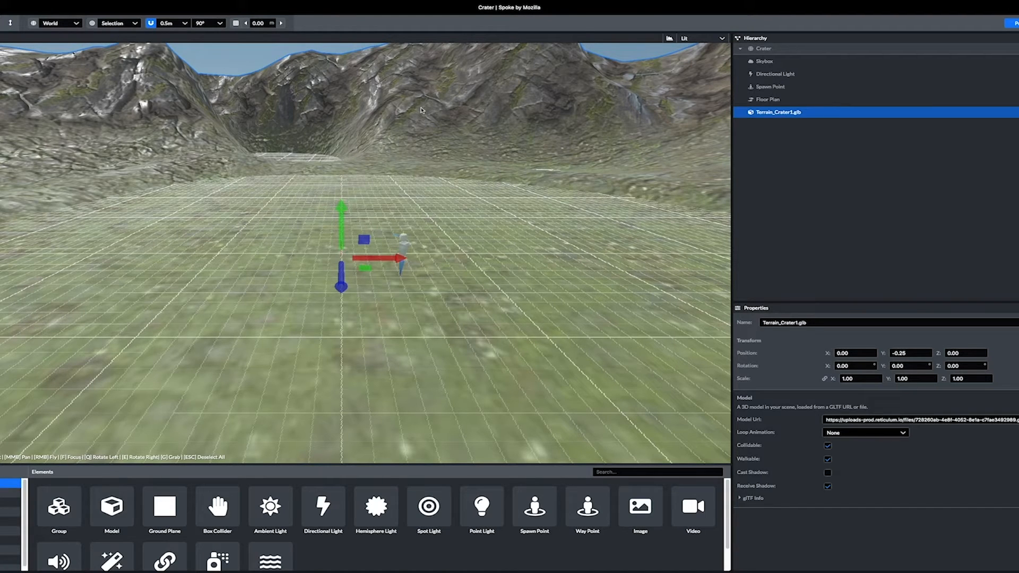
key(Delete)
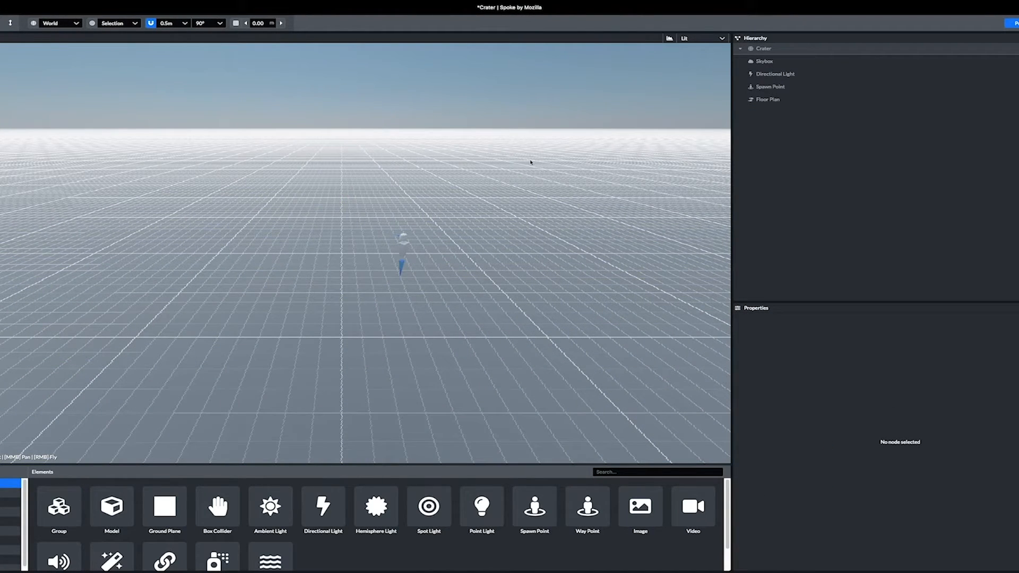
Step: Look at the spawn point up close and enlarge the Elements area below the viewport
click(405, 247)
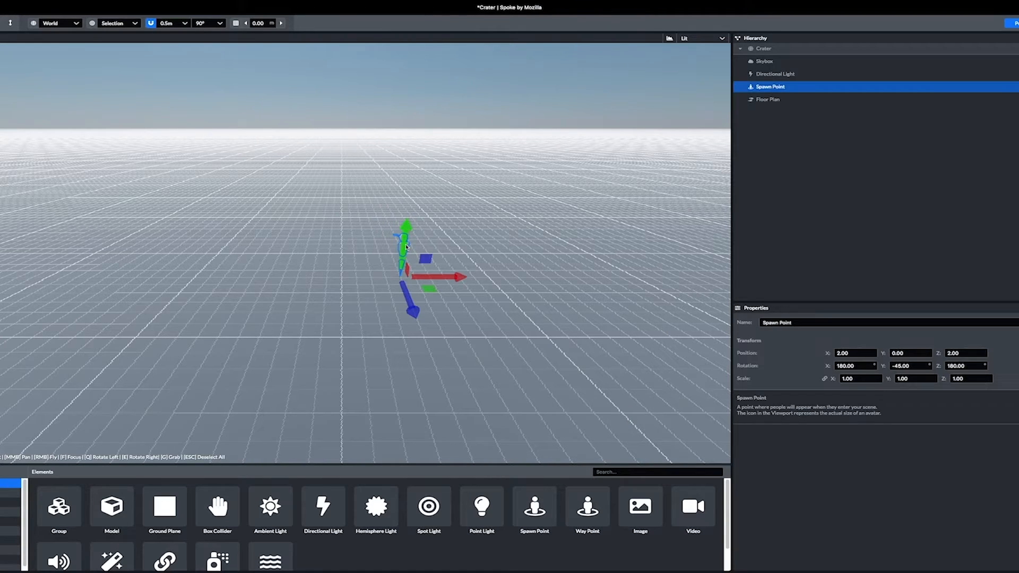
click(362, 247)
scroll(341, 249, up, 5)
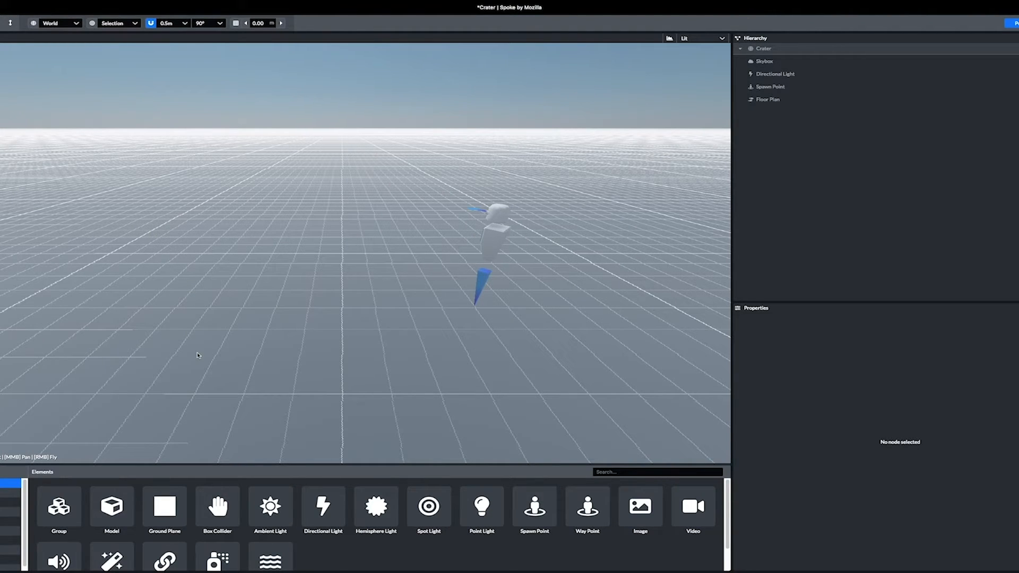
drag(162, 415, 186, 375)
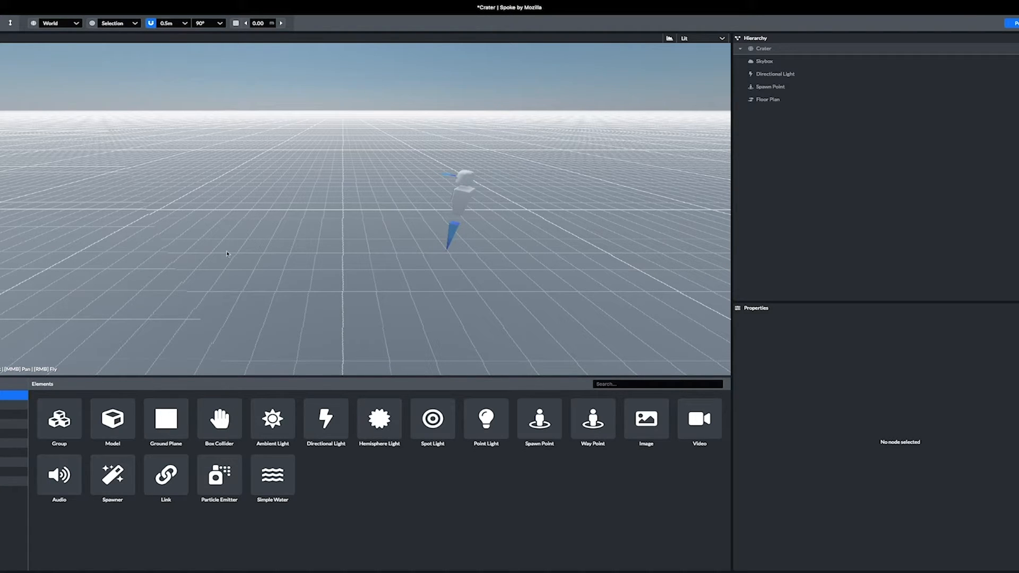
Step: Place a default duck Model element on the grid at X -3, Y 0, Z 2.5
click(112, 419)
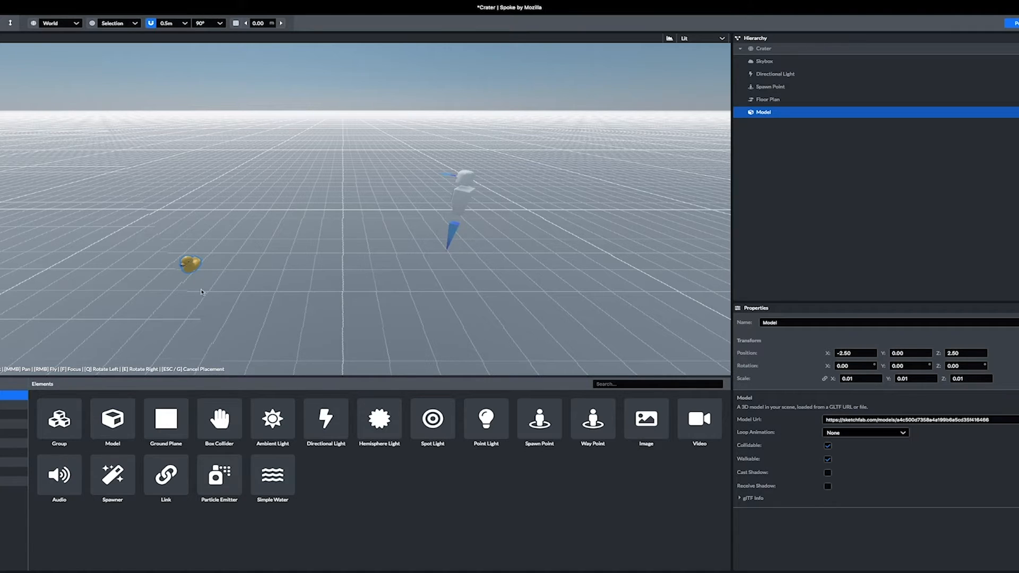
click(159, 264)
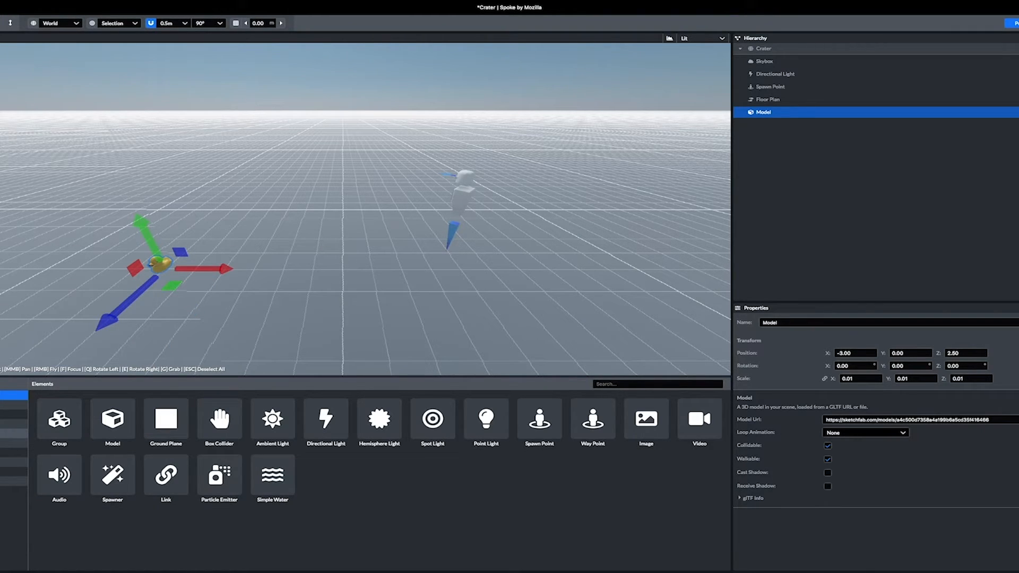
Step: Browse the Sketchfab asset library and examine the available 3D models
click(14, 433)
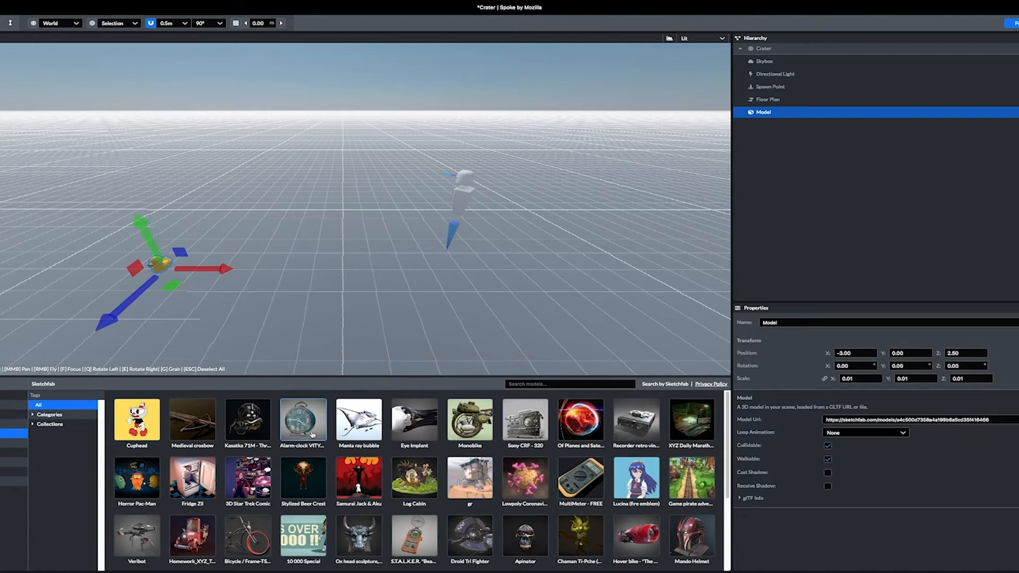
mouse_move(312, 429)
mouse_move(203, 480)
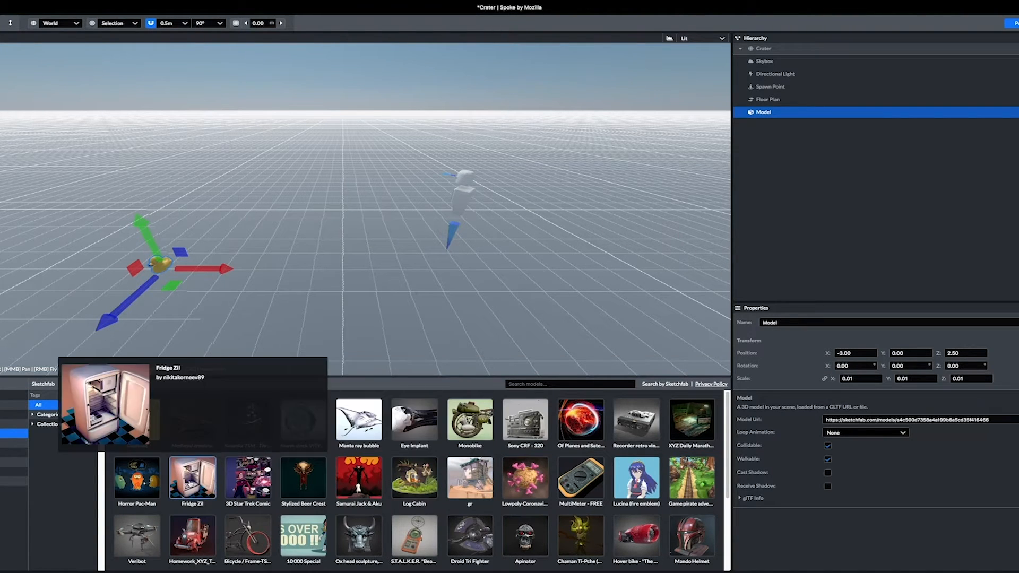
scroll(584, 483, down, 2)
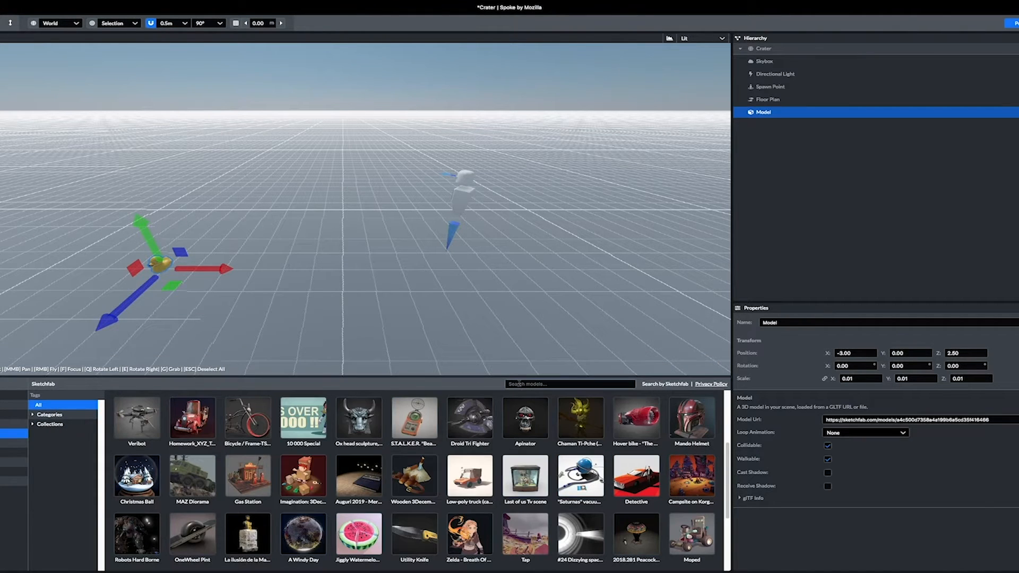
click(526, 384)
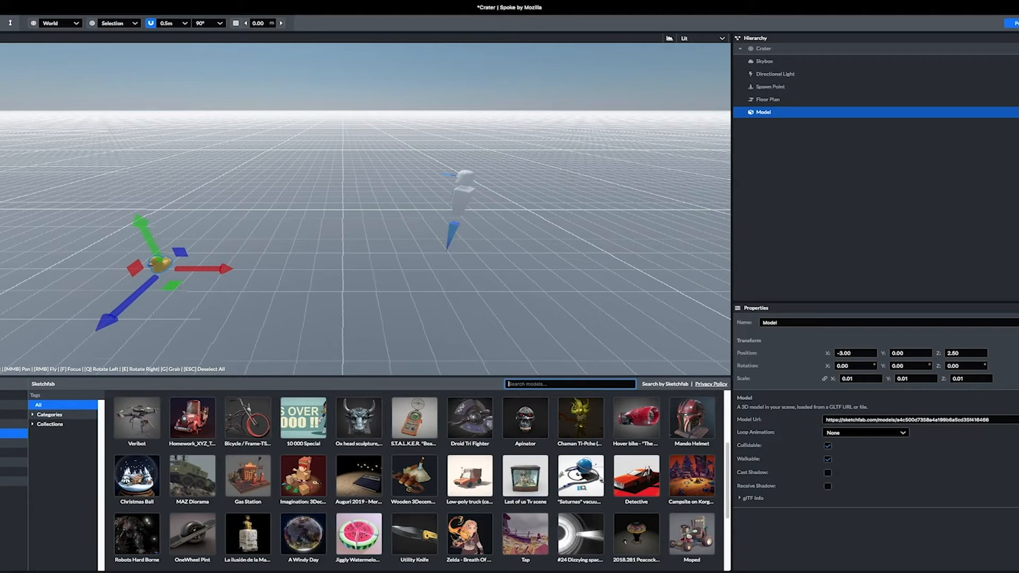
Step: Delete the duck model from the scene
click(51, 386)
drag(161, 266, 159, 265)
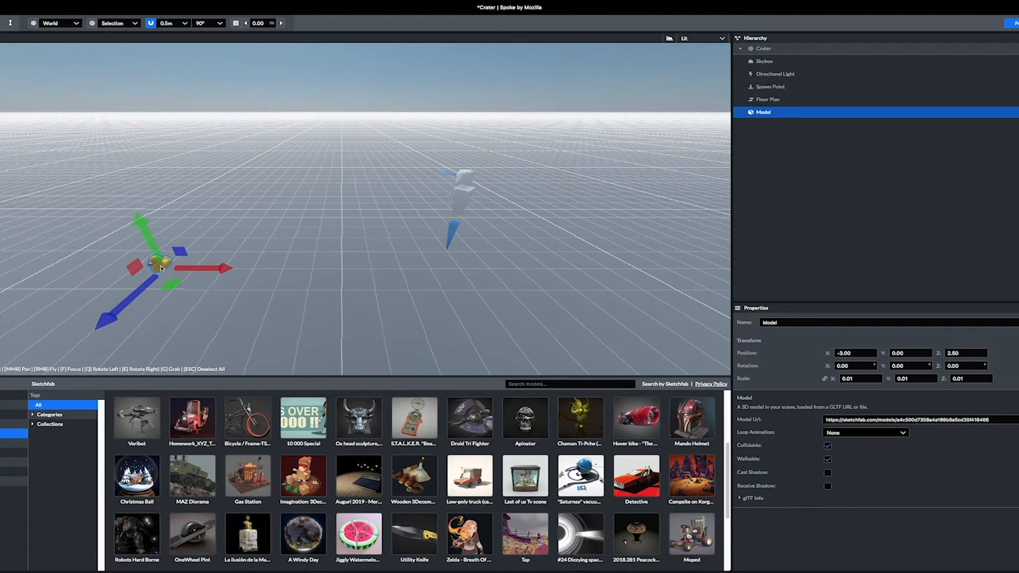
key(Delete)
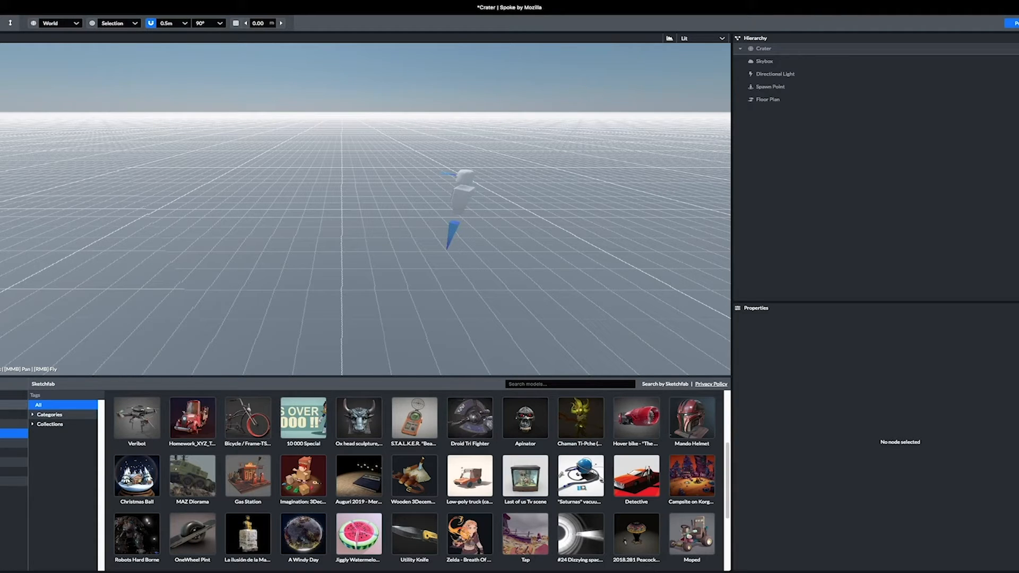
Step: Add a default duck Model element to the grid's centre line at X 0, Y 0, Z 2.5
click(10, 405)
click(14, 395)
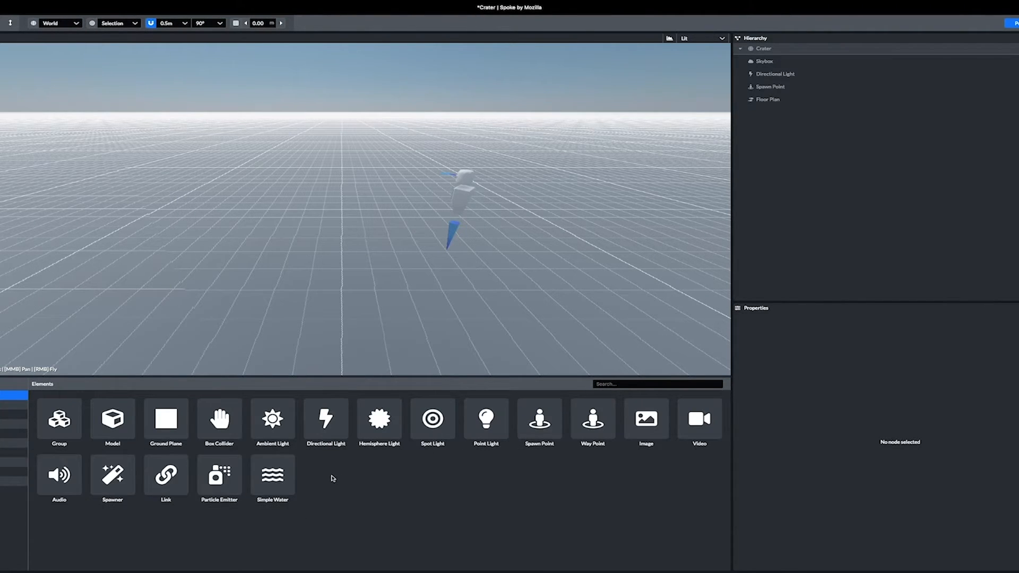
click(113, 419)
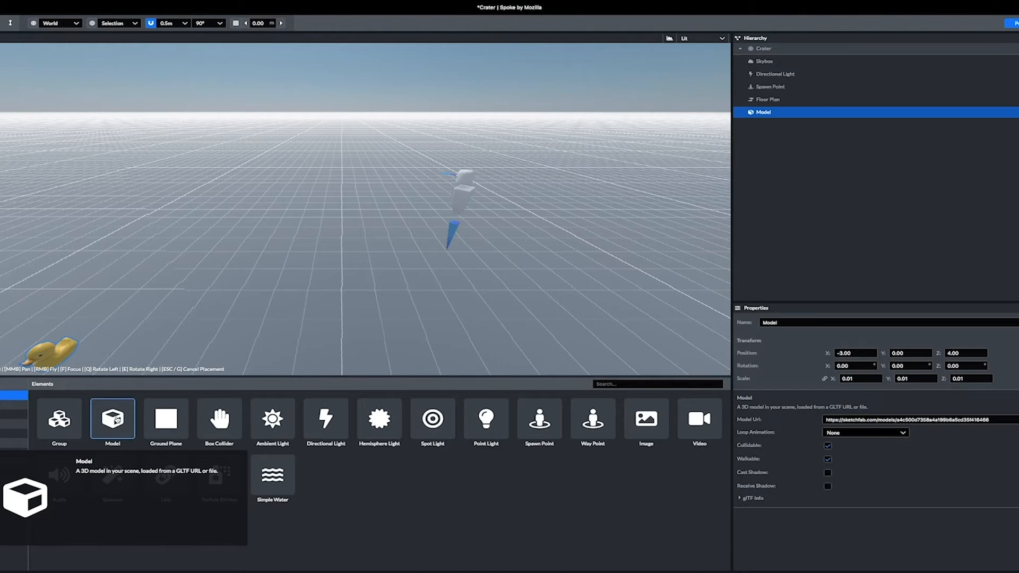
click(341, 263)
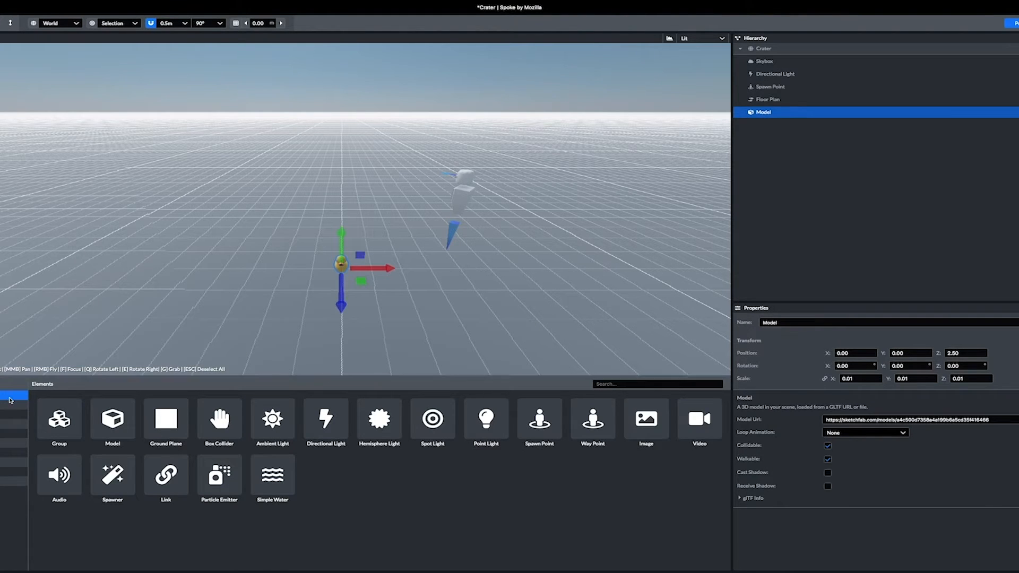
Step: Check the duck's model URL and search the Sketchfab library for "le corbusier"
click(14, 433)
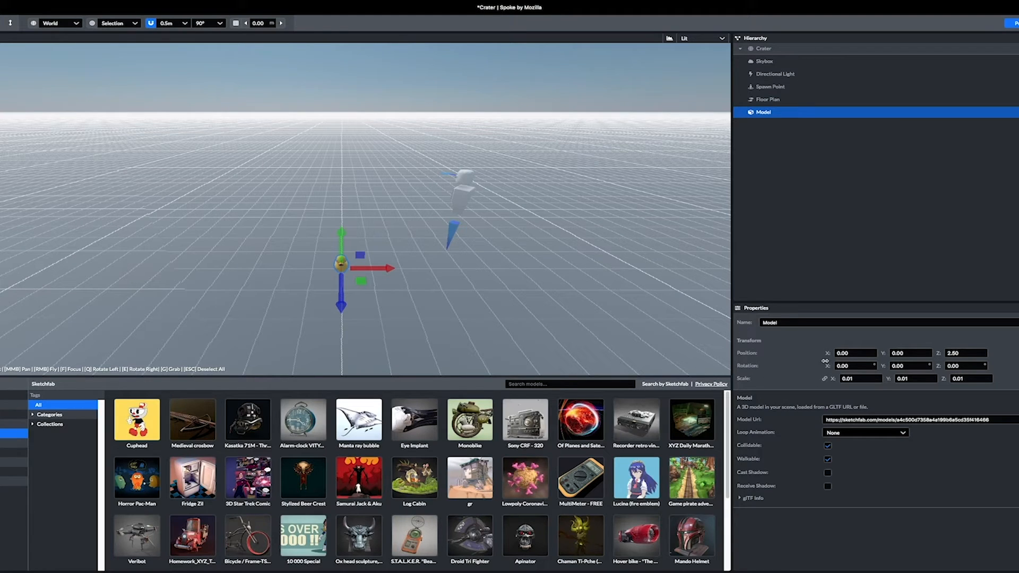
double_click(846, 420)
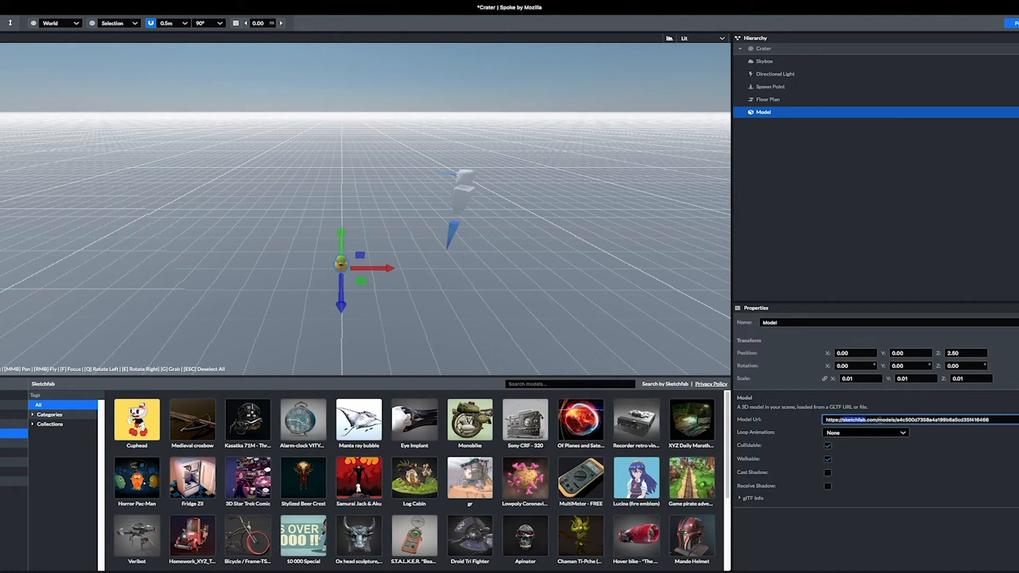
click(598, 383)
text(le)
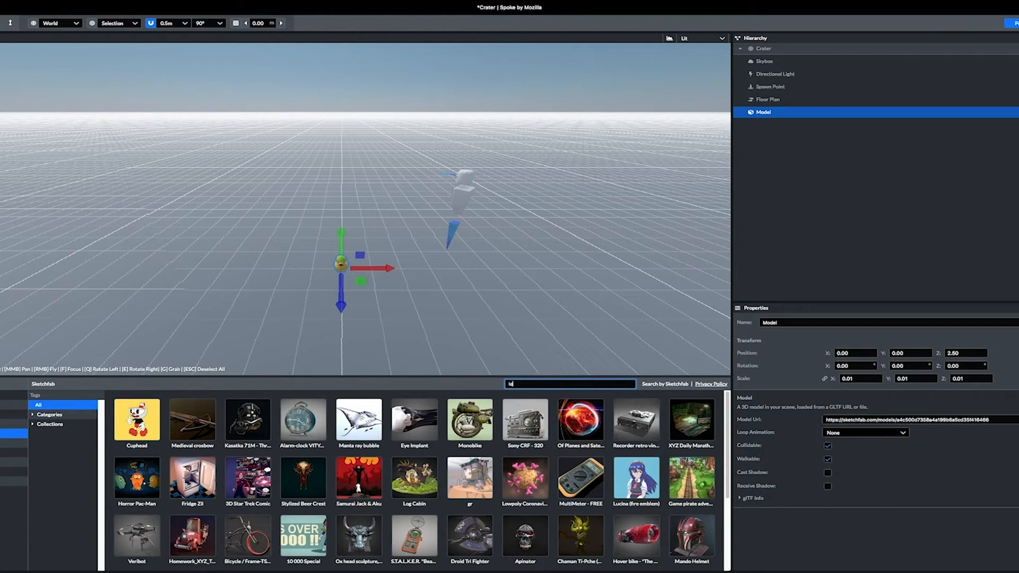
text( co)
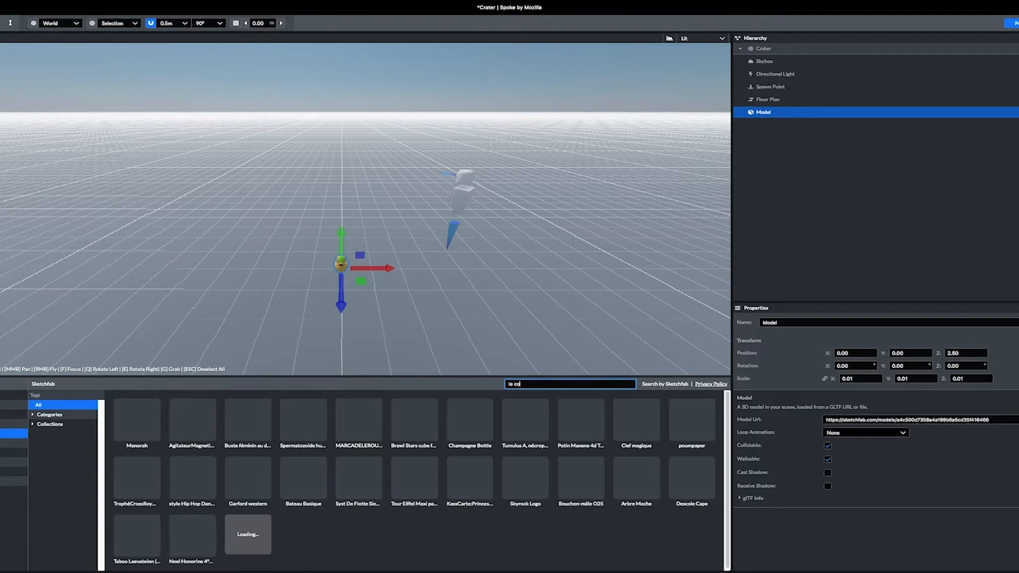
text(rbusier)
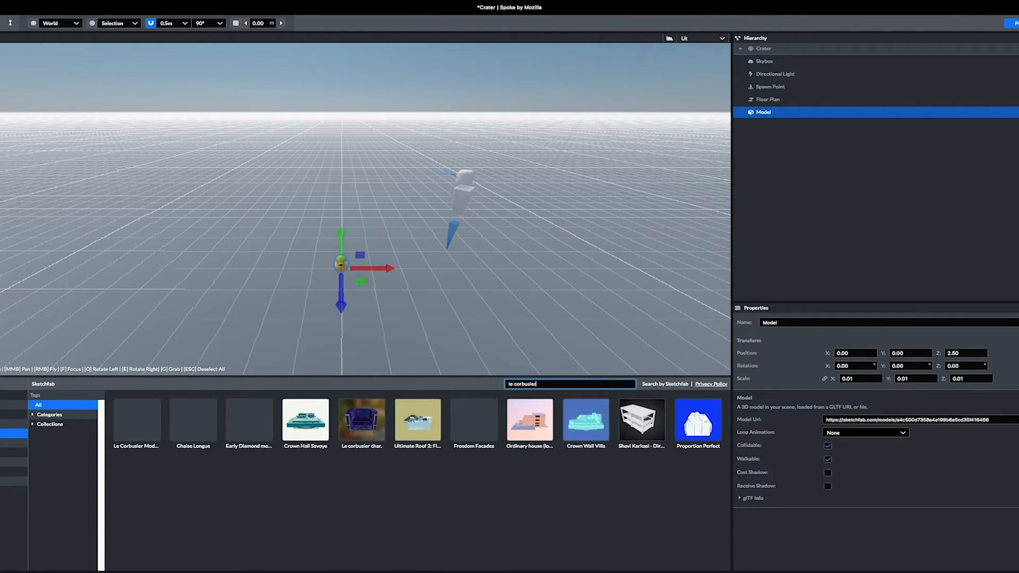
Step: Place the Chaise Longue model from Sketchfab in the scene and move it to X -6, Y 0, Z -1
mouse_move(540, 414)
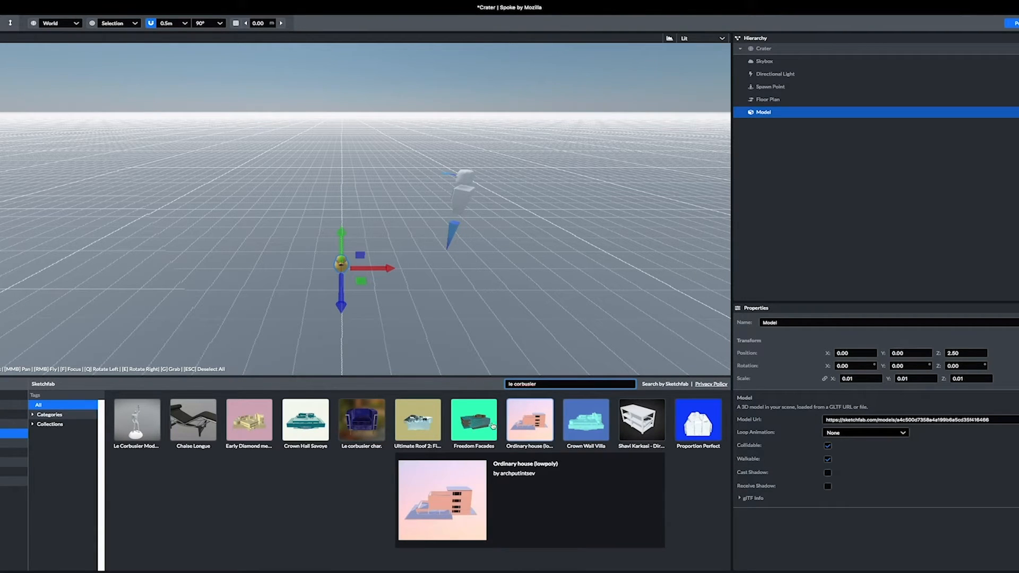
mouse_move(464, 419)
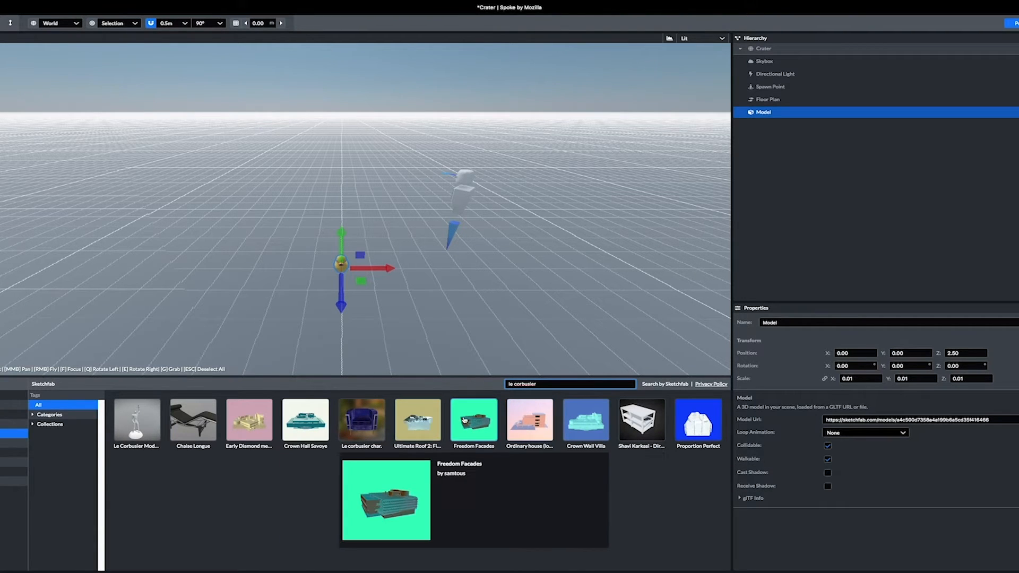
click(196, 420)
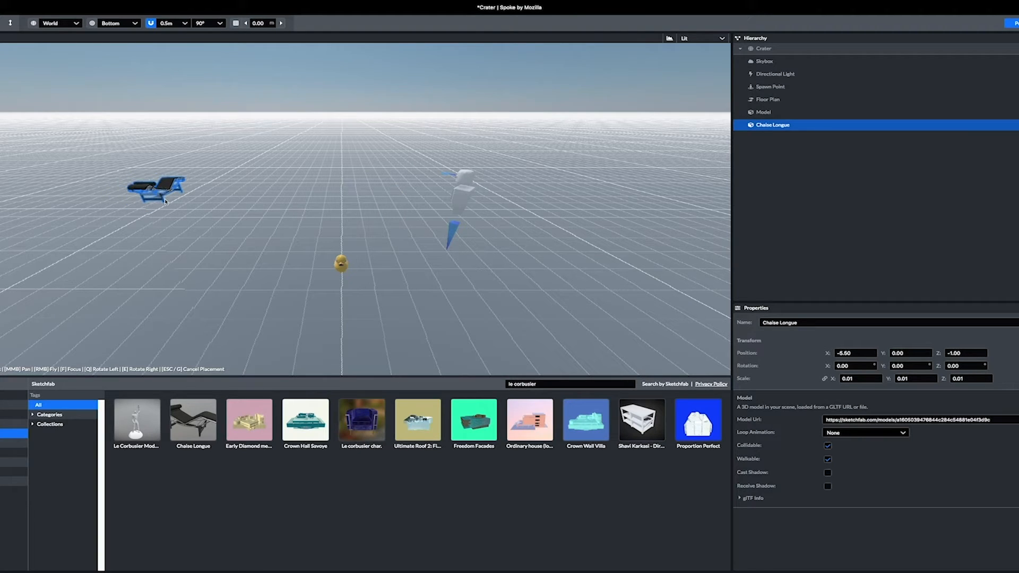
click(165, 201)
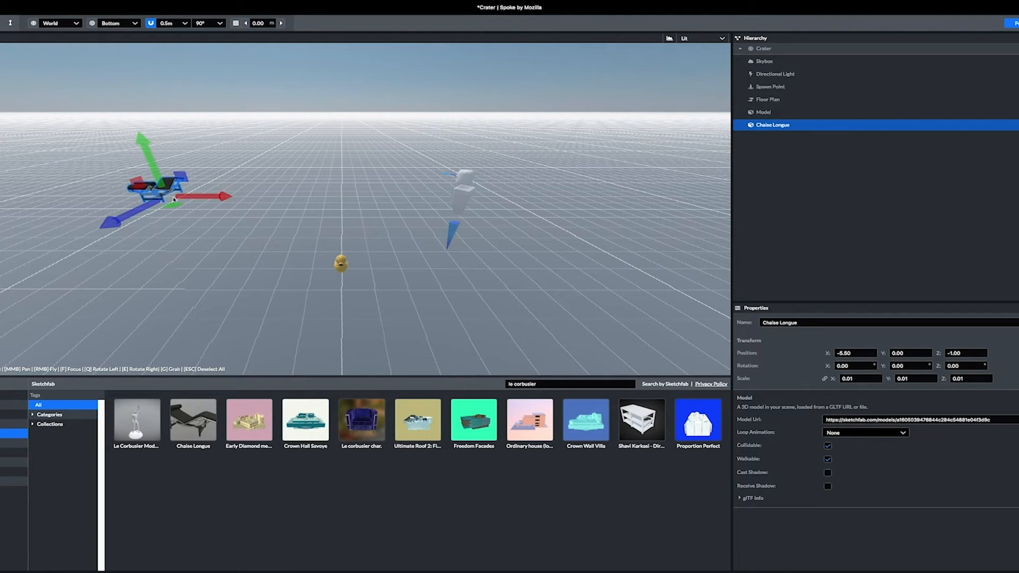
mouse_move(196, 198)
mouse_down()
mouse_move(250, 197)
mouse_move(183, 195)
mouse_move(192, 194)
mouse_up()
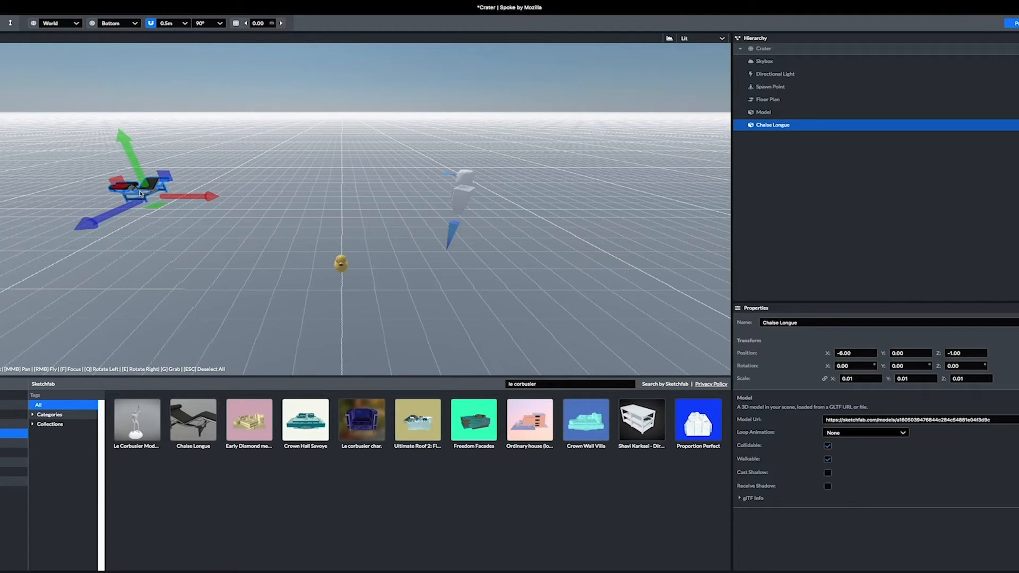
Step: Scale the Chaise Longue up uniformly to about 0.018 on all axes
key(y)
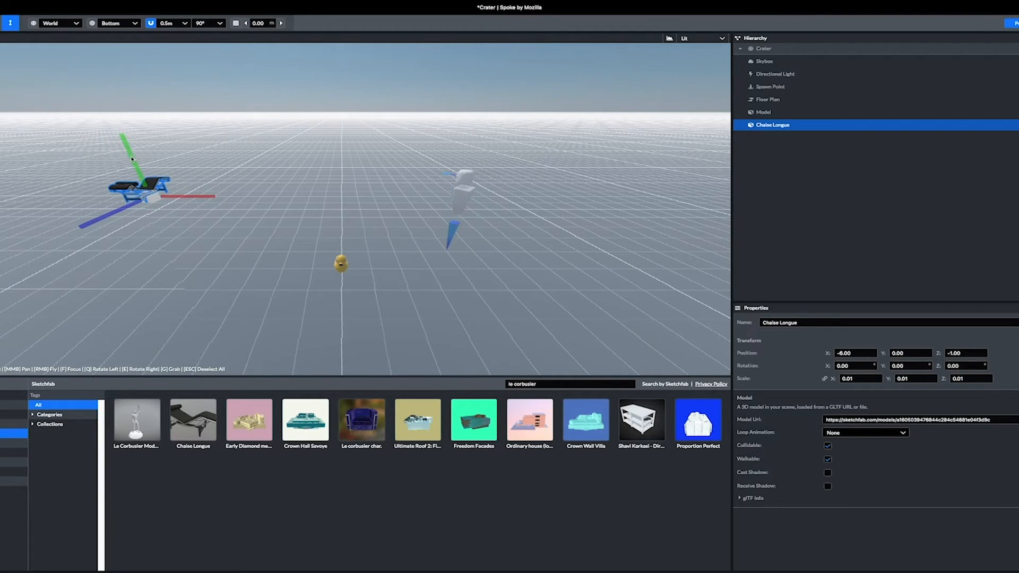
mouse_move(160, 182)
mouse_down()
mouse_move(154, 170)
mouse_move(157, 184)
mouse_up()
drag(158, 197, 162, 190)
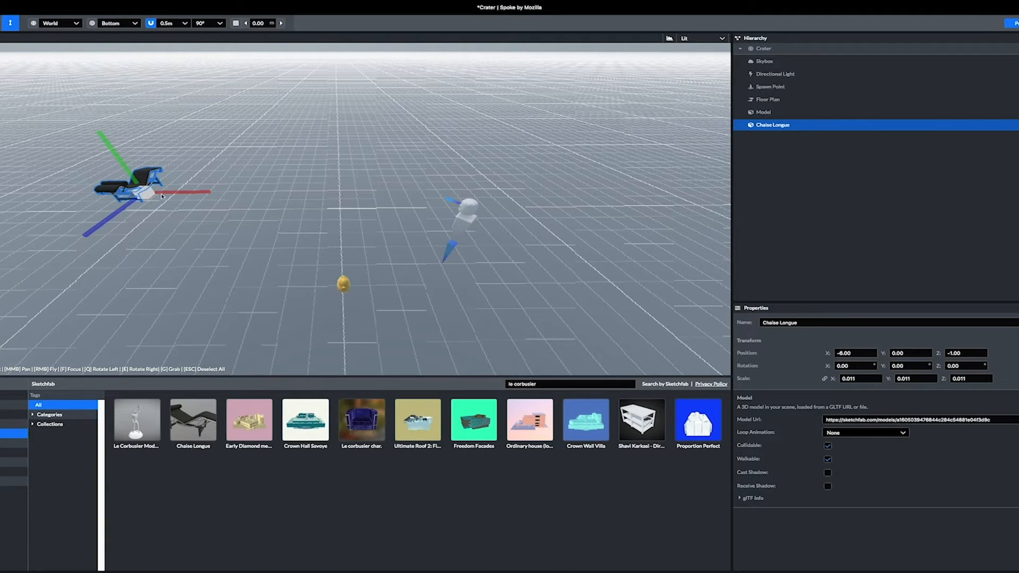
mouse_move(161, 196)
mouse_down()
mouse_move(197, 207)
mouse_move(150, 190)
mouse_move(169, 199)
mouse_up()
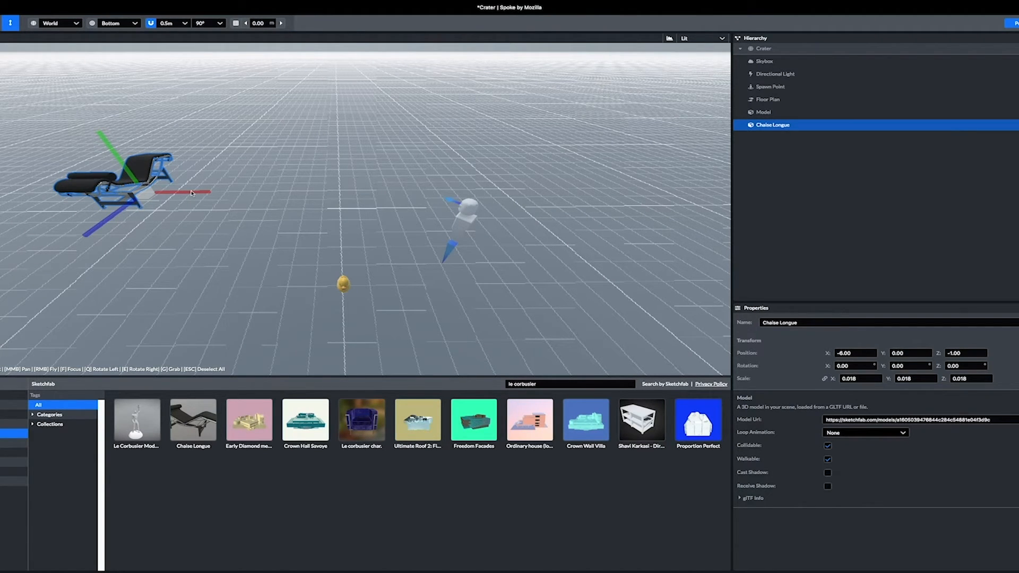
Step: Try rotating the Chaise Longue to -90° about Z and 90° about X, and undo both rotations
key(r)
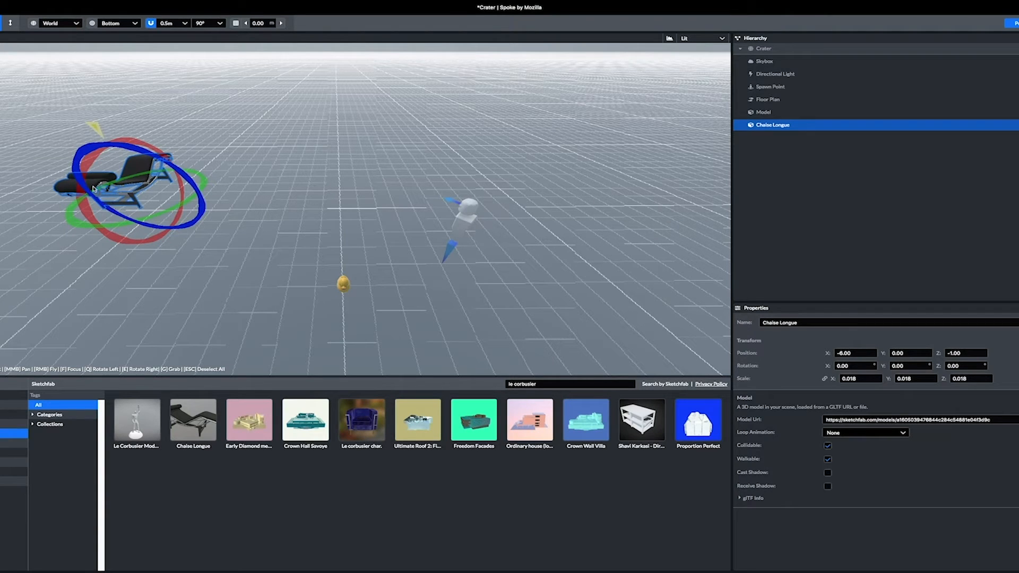
drag(93, 189, 85, 188)
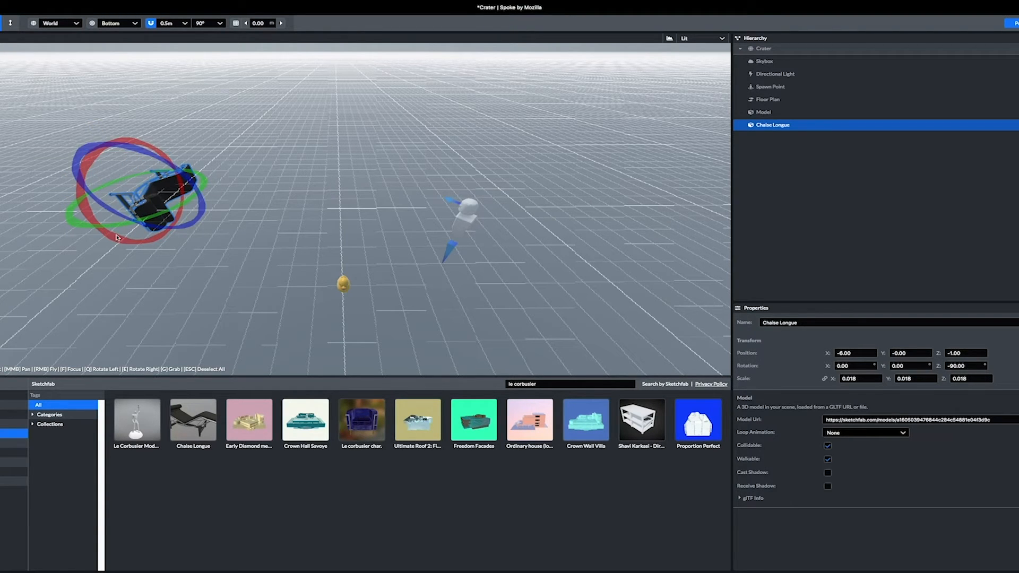
drag(118, 237, 80, 238)
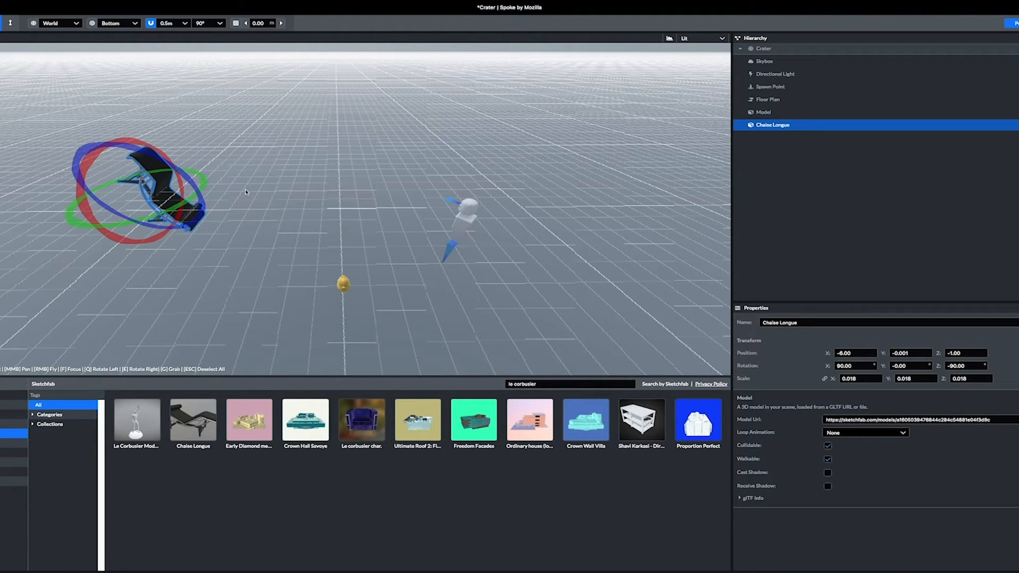
key(ctrl+z)
key(ctrl+z)
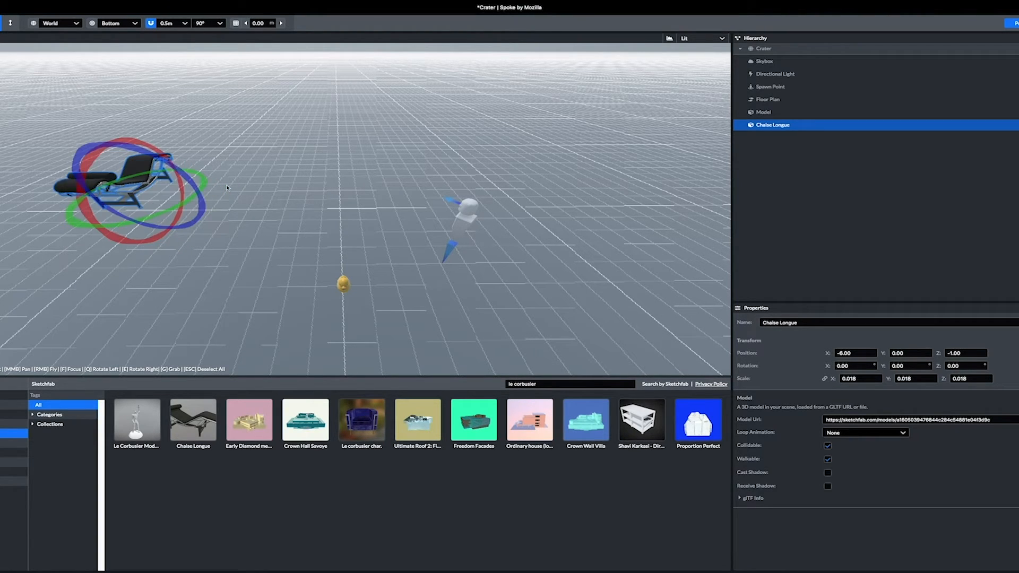
key(ctrl+z)
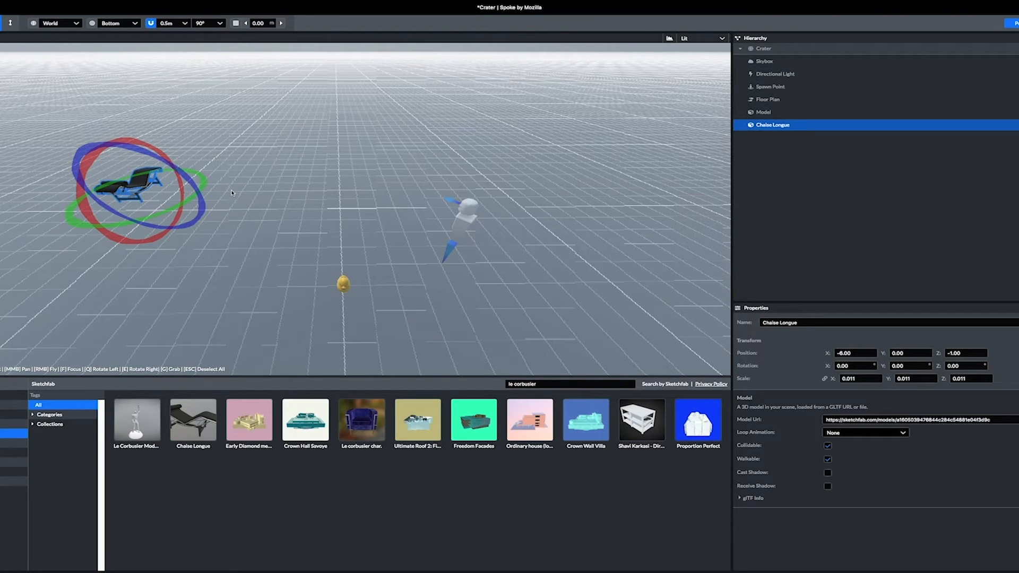
key(ctrl+shift+z)
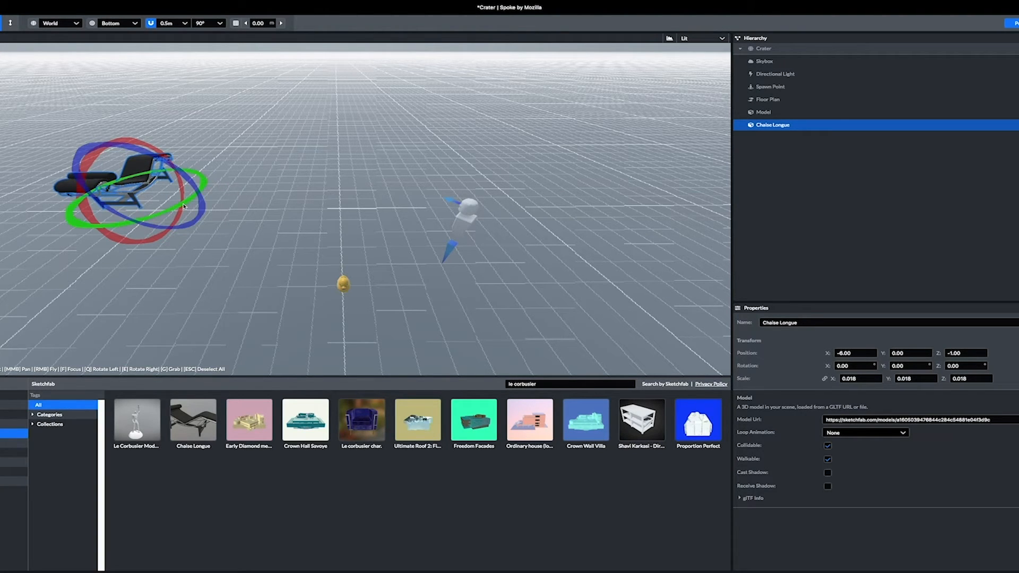
Step: Rotate the Chaise Longue to -90° about Y and move it along X to about -7.5
drag(93, 218, 63, 216)
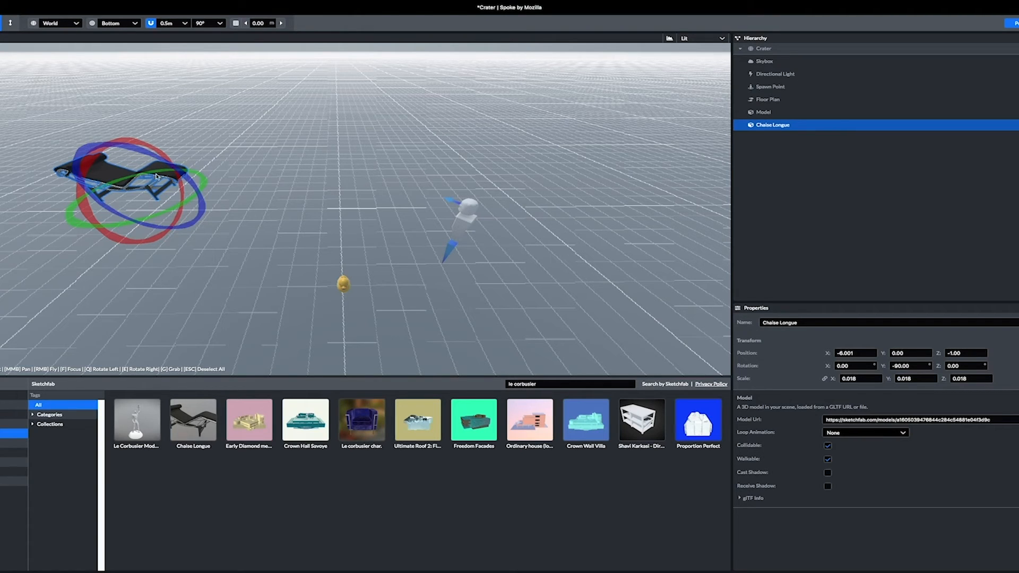
key(t)
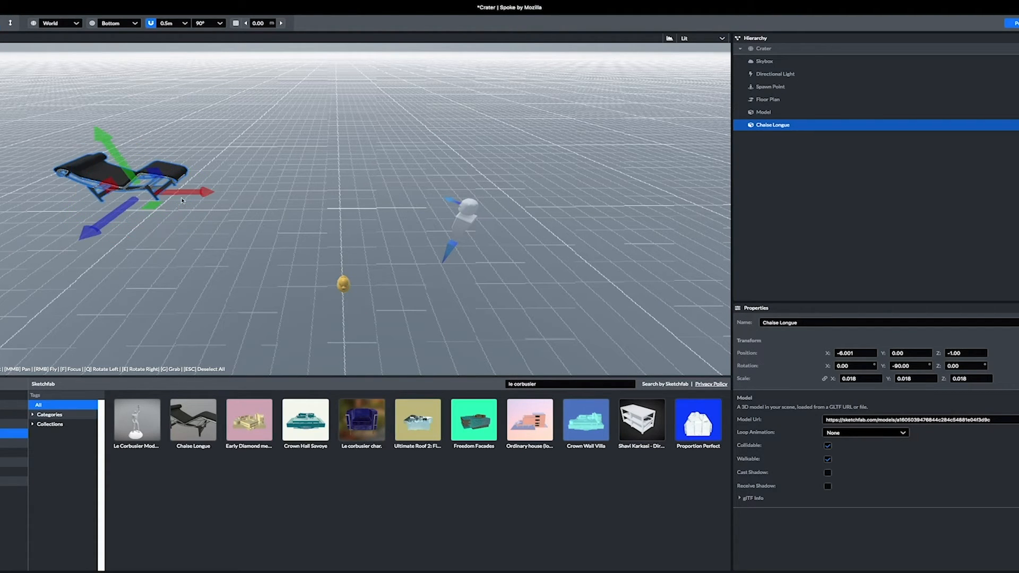
drag(189, 192, 130, 191)
Step: Delete the default duck model from the scene
drag(342, 286, 344, 288)
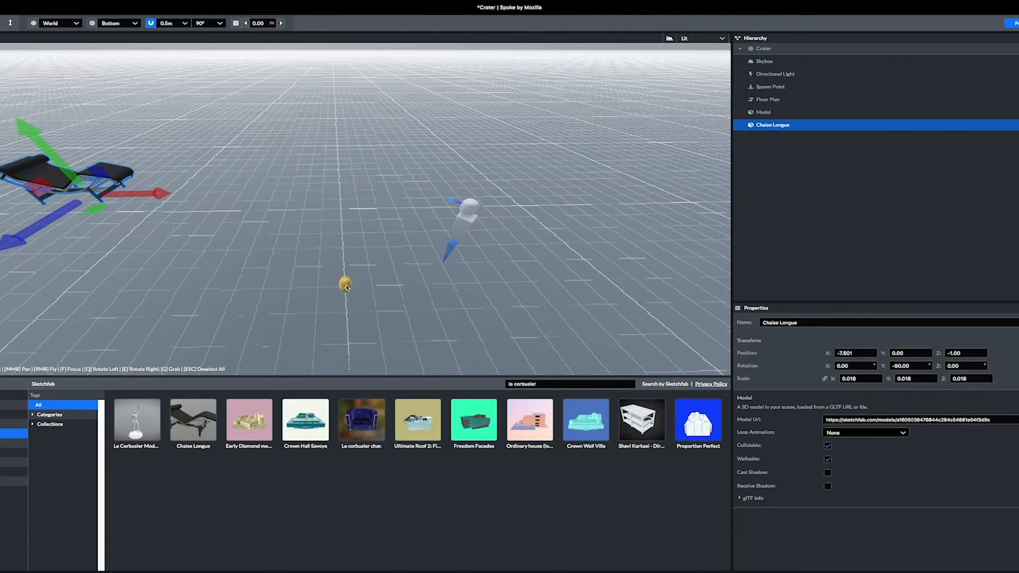
click(345, 285)
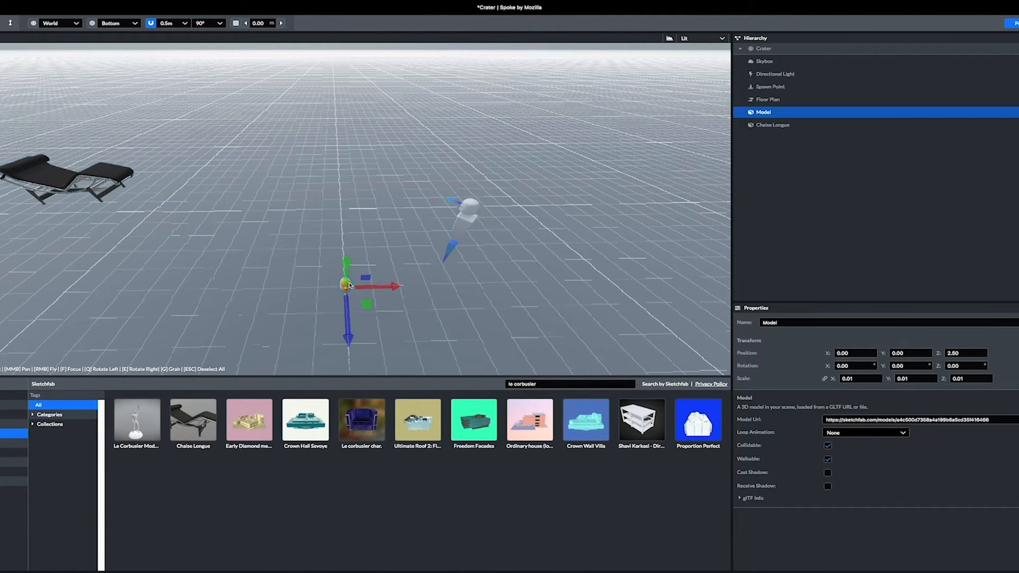
key(Delete)
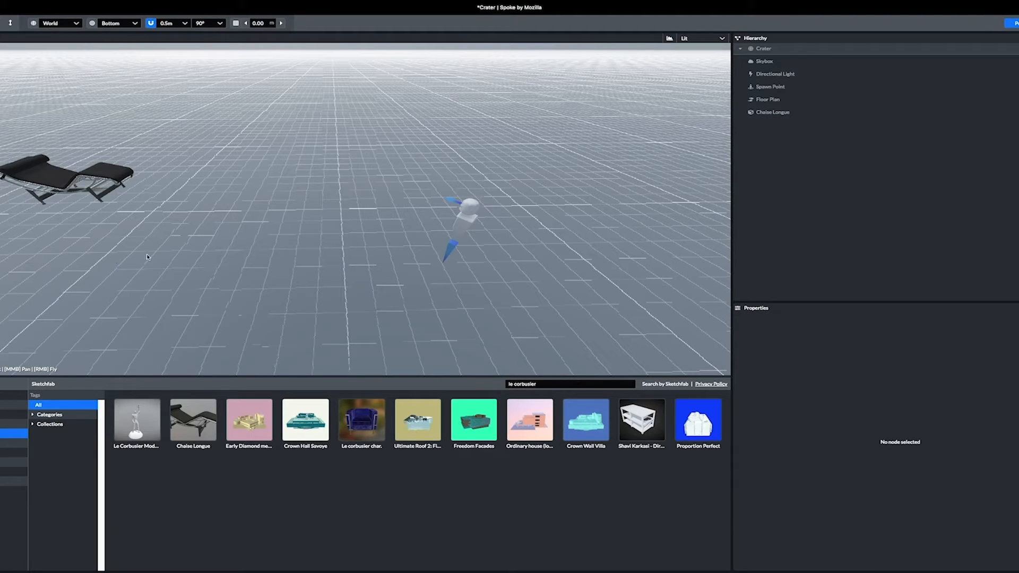
drag(133, 261, 96, 242)
mouse_move(317, 423)
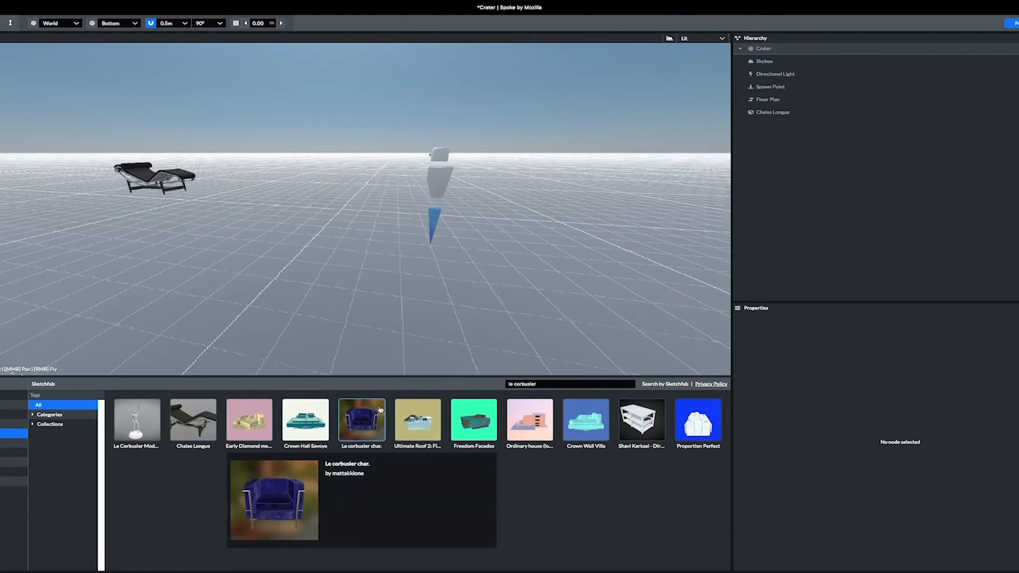
Step: Switch to the web browser and open the Sketchfab website in a new tab
key(ctrl+Right)
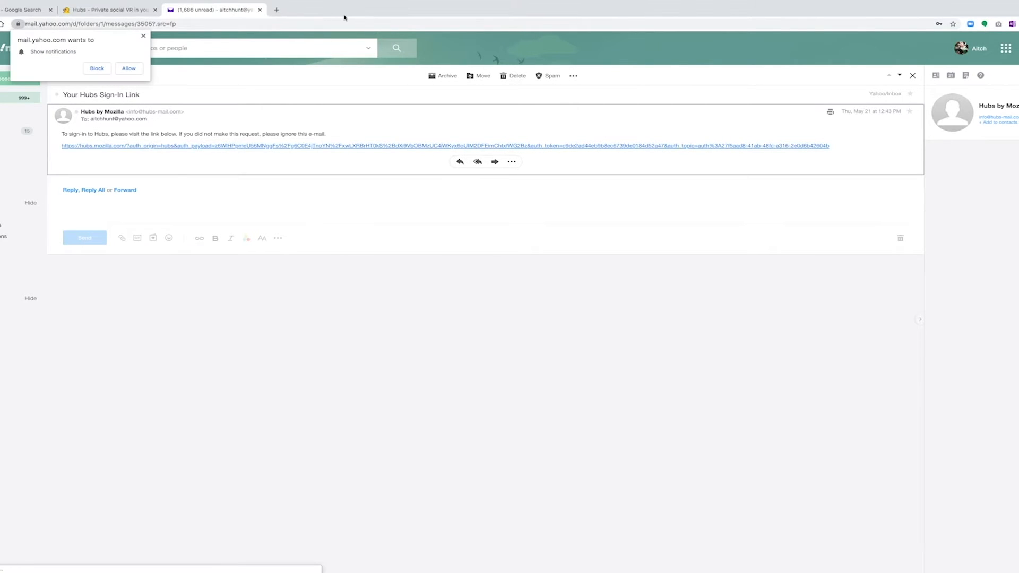
click(275, 10)
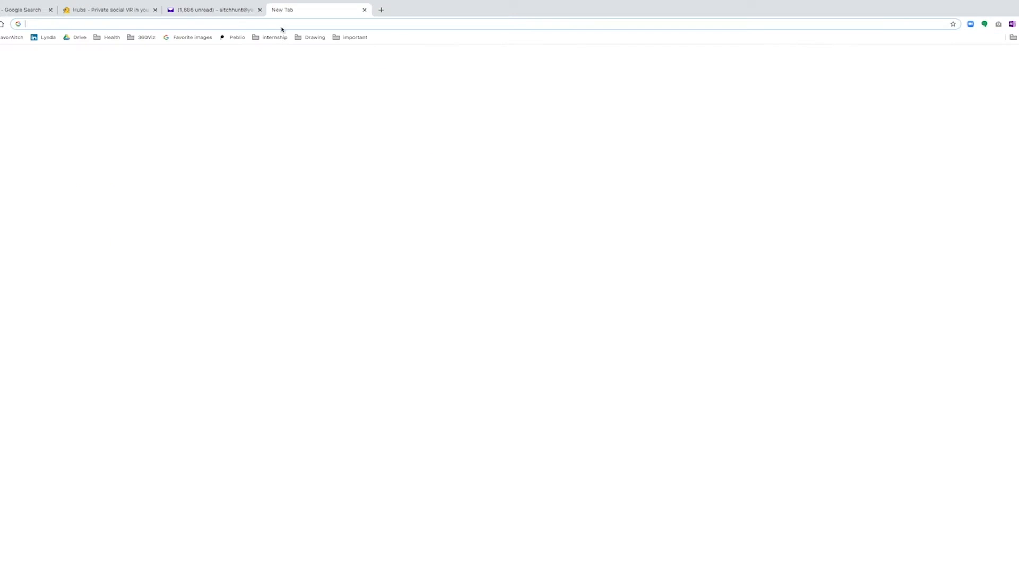
click(275, 23)
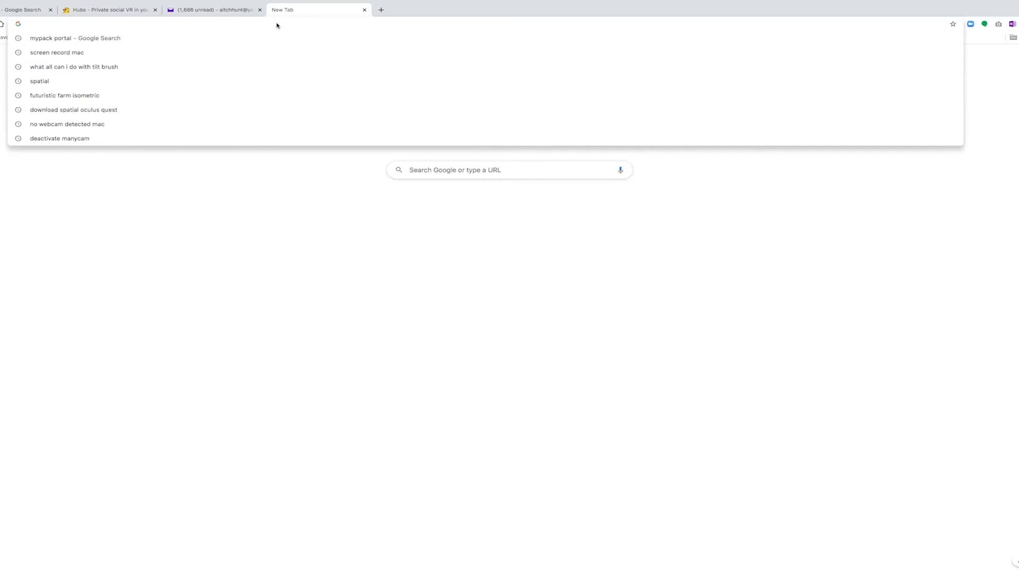
text(sketchfab.com/paul_sketch/collections/how-things-works)
key(Return)
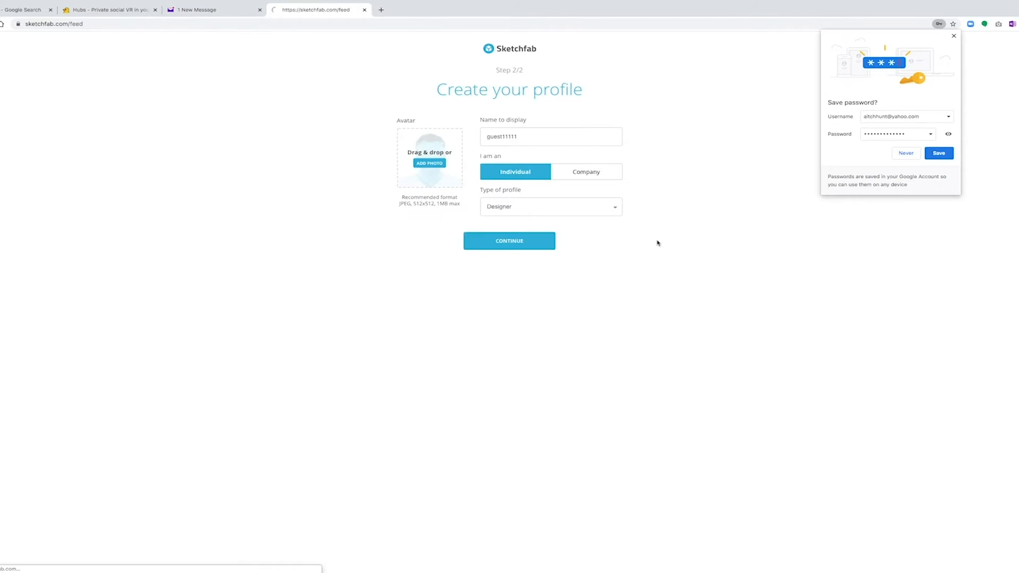
Step: Submit the Sketchfab profile as an individual designer and decline saving the password in the browser
click(549, 243)
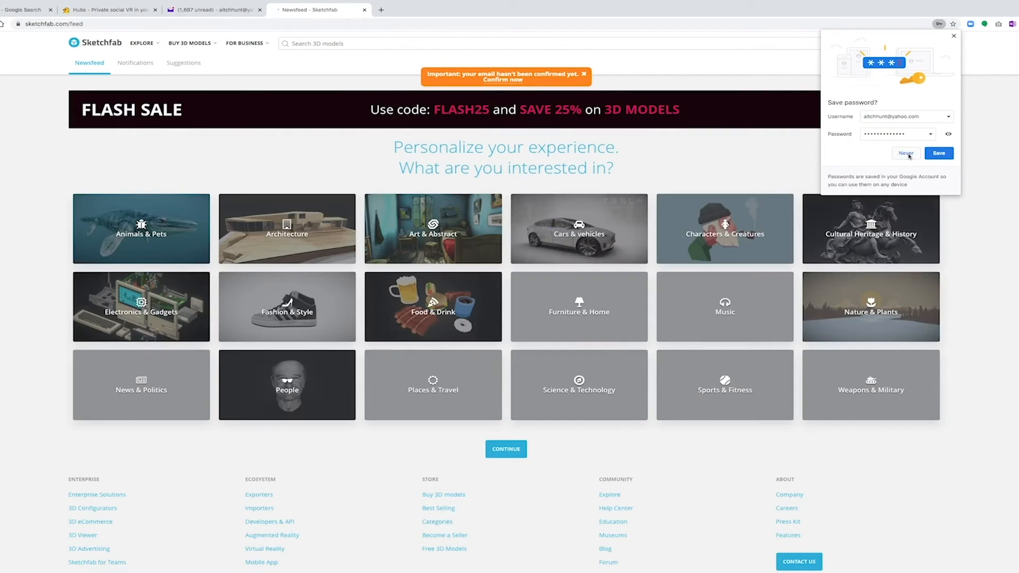
click(904, 154)
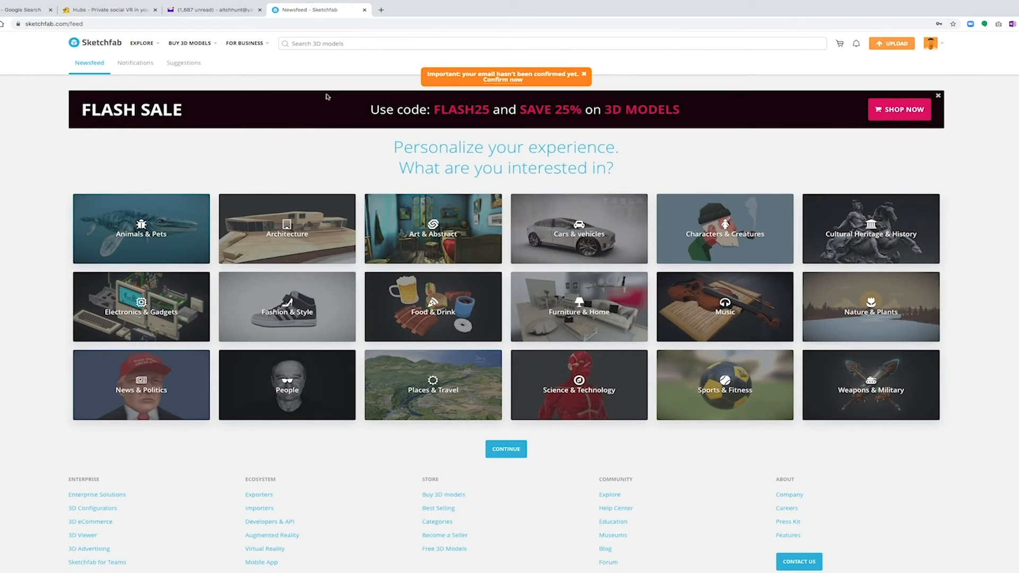
Step: Search Sketchfab for "le corbusier" and look through the resulting models
click(343, 43)
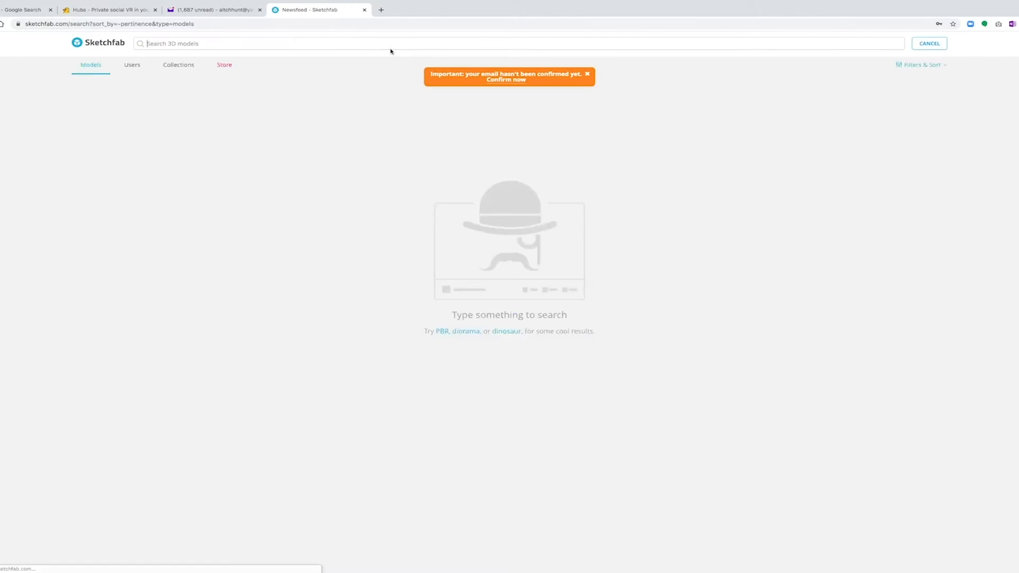
text(le cor)
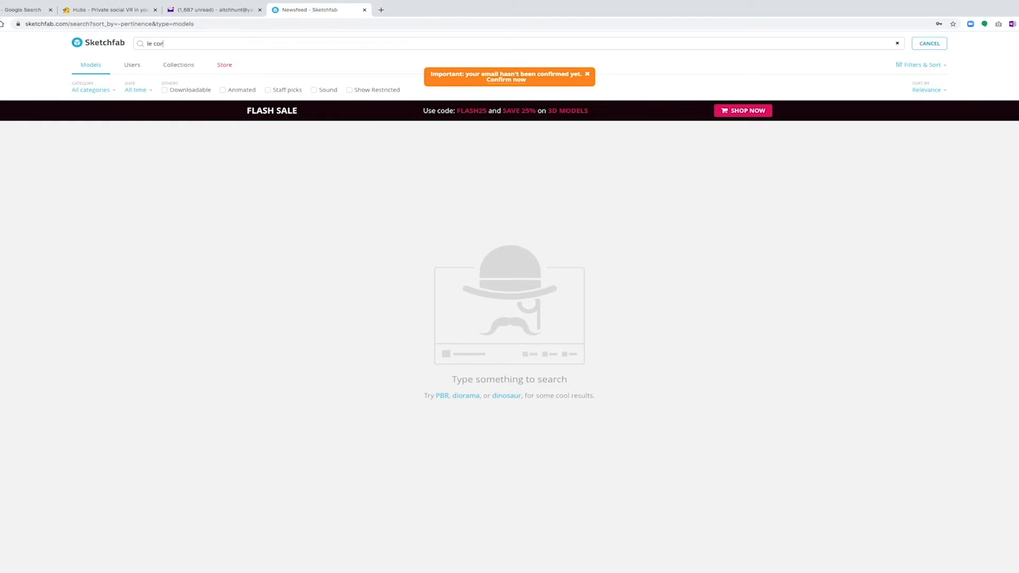
text(busier)
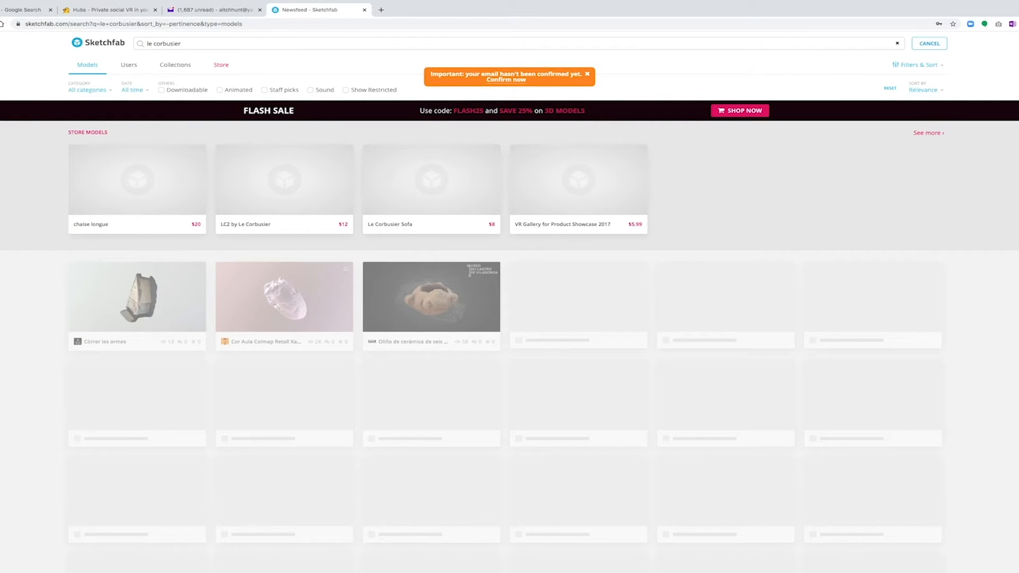
scroll(479, 414, down, 1)
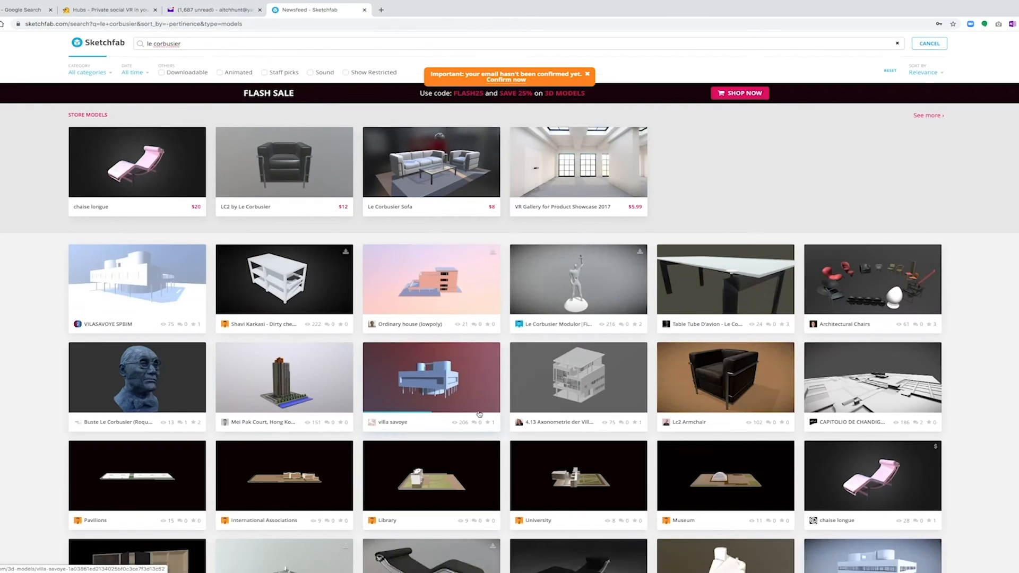
scroll(479, 413, down, 10)
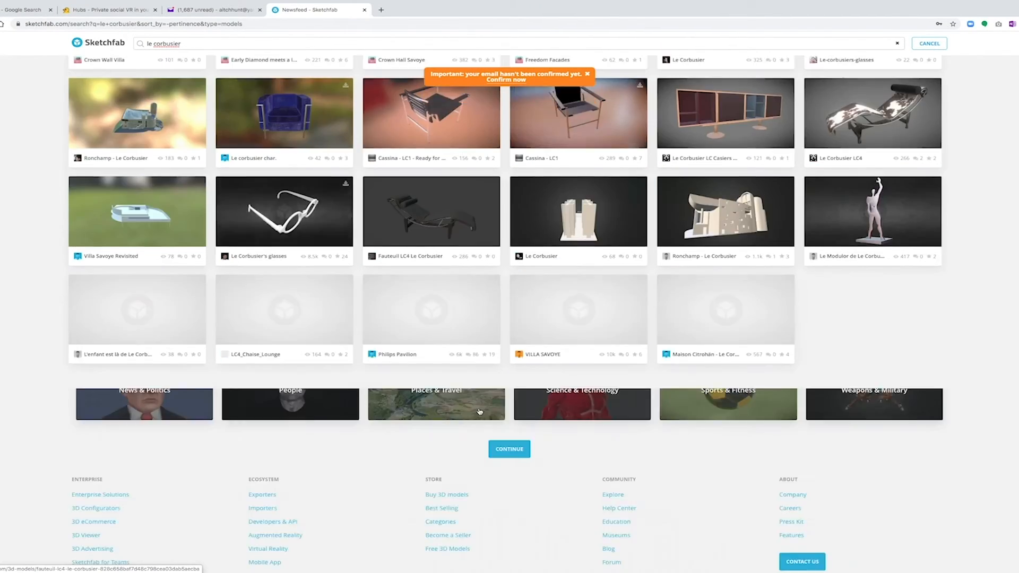
scroll(479, 411, up, 3)
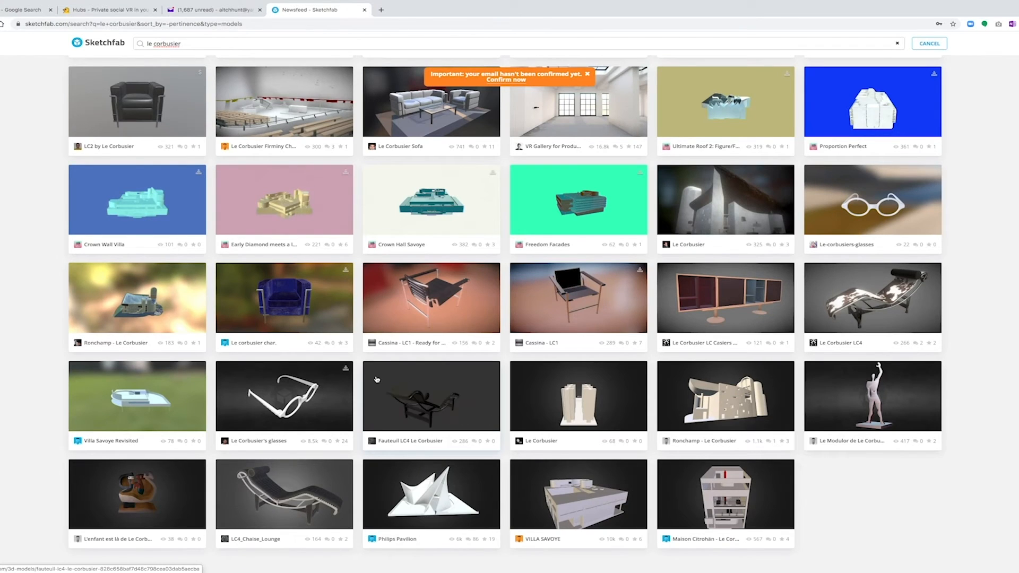
scroll(376, 379, up, 10)
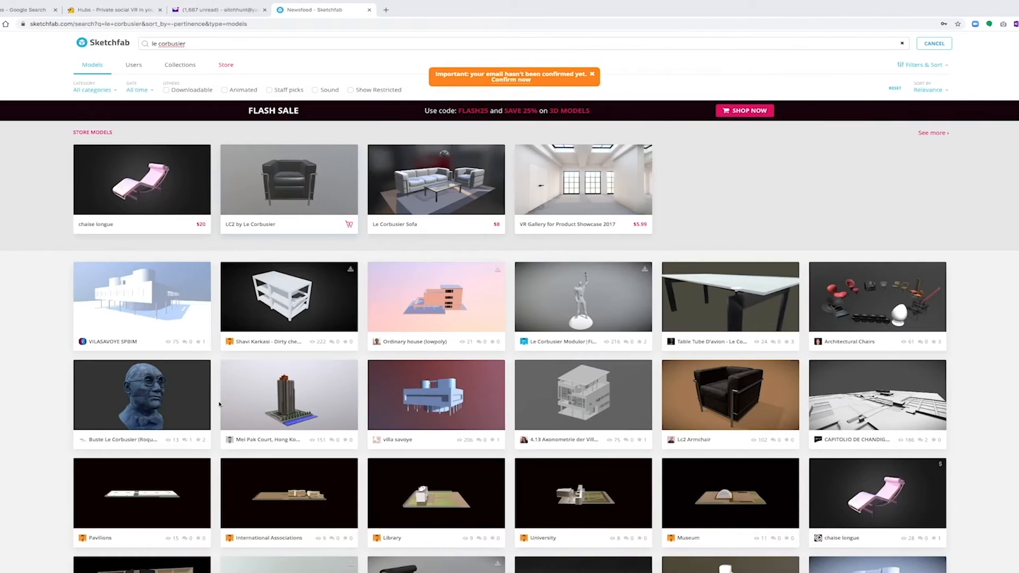
scroll(474, 455, down, 10)
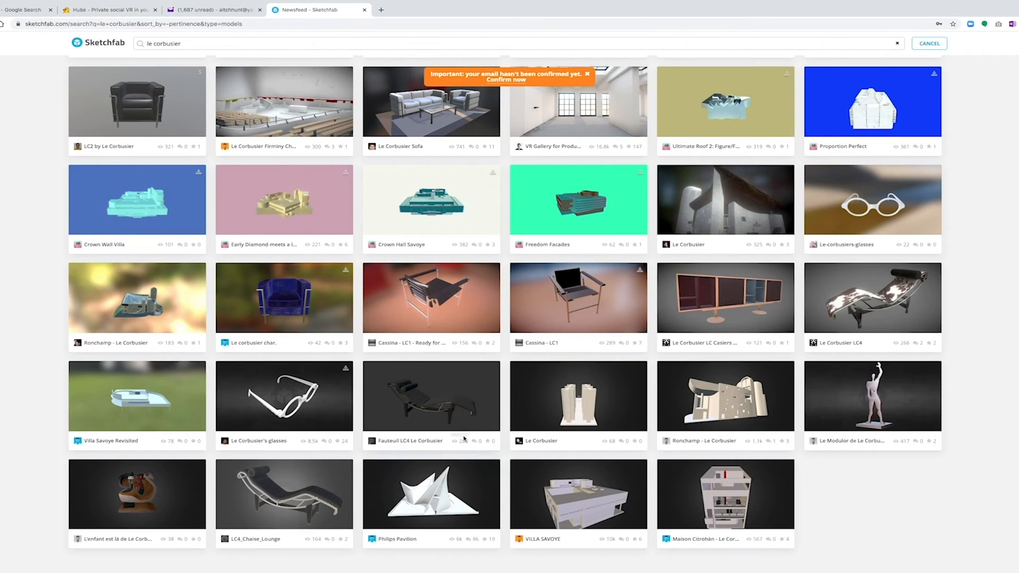
Step: Open the "Ronchamp - Le Corbusier" model page on Sketchfab and copy its web address
click(727, 399)
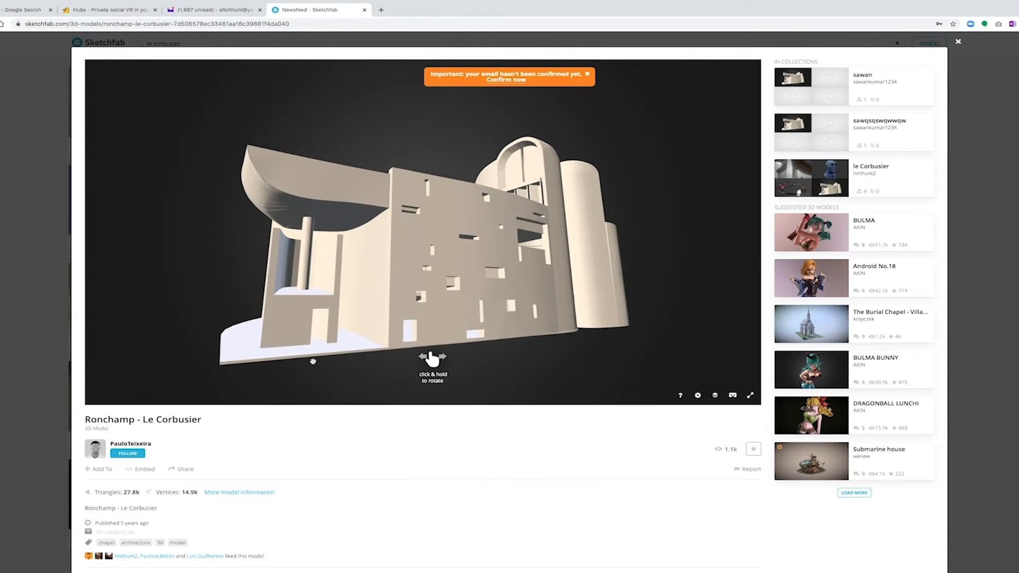
scroll(311, 359, down, 5)
scroll(342, 503, down, 1)
scroll(342, 502, down, 1)
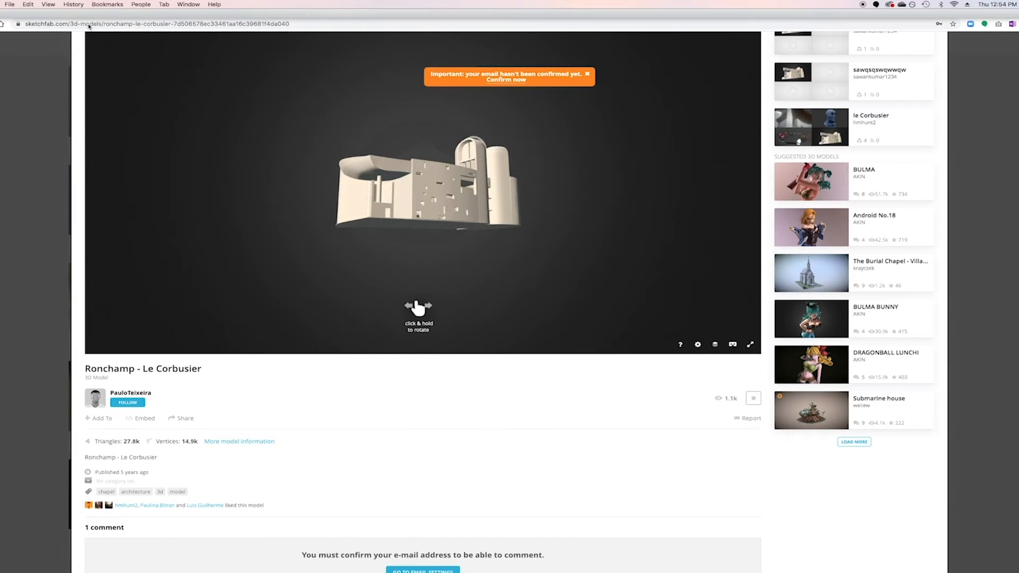
click(91, 42)
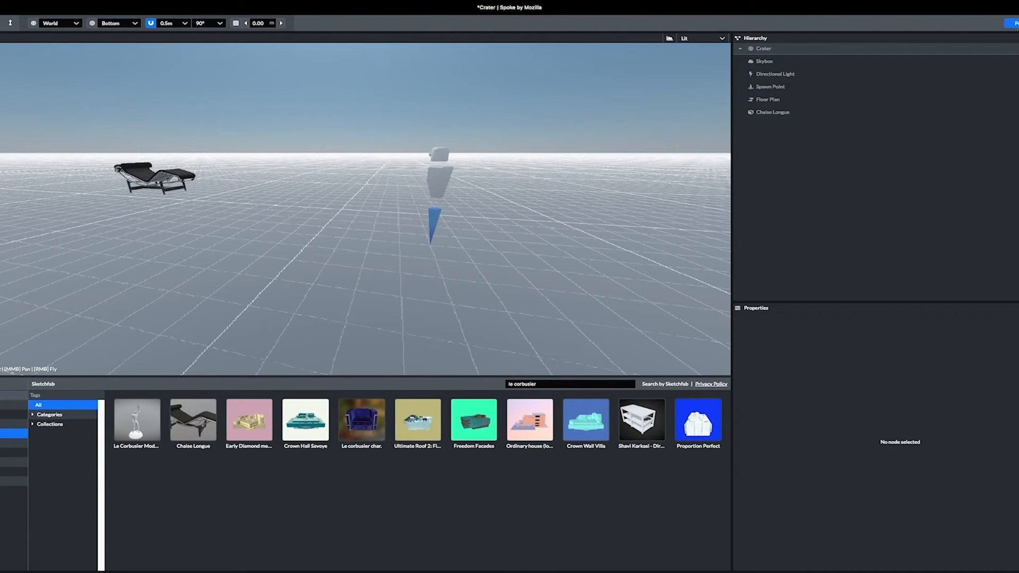
Step: Switch back to Spoke and place a default Model element at about X 0, Y -0.03, Z 2.97
click(13, 395)
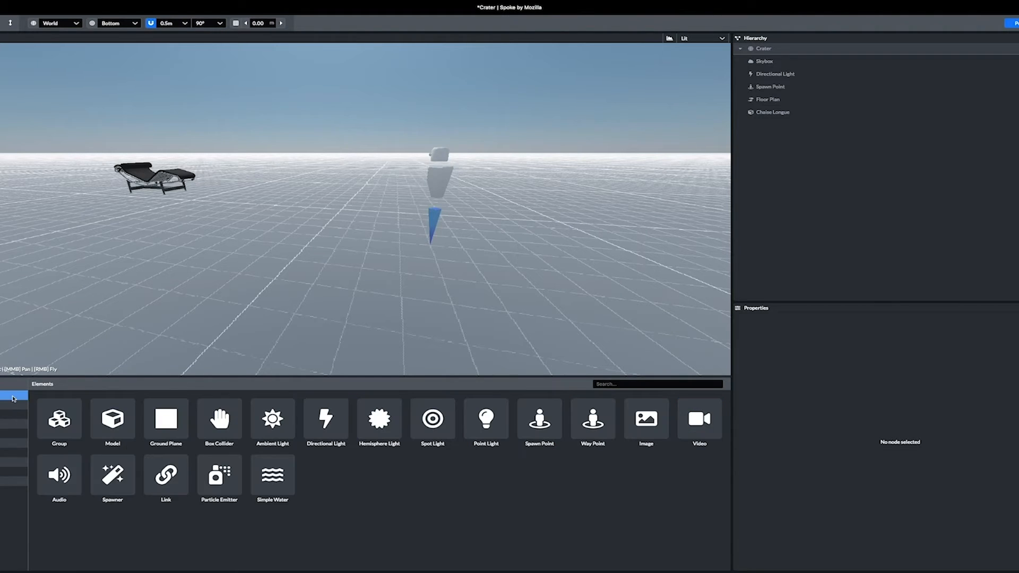
click(113, 419)
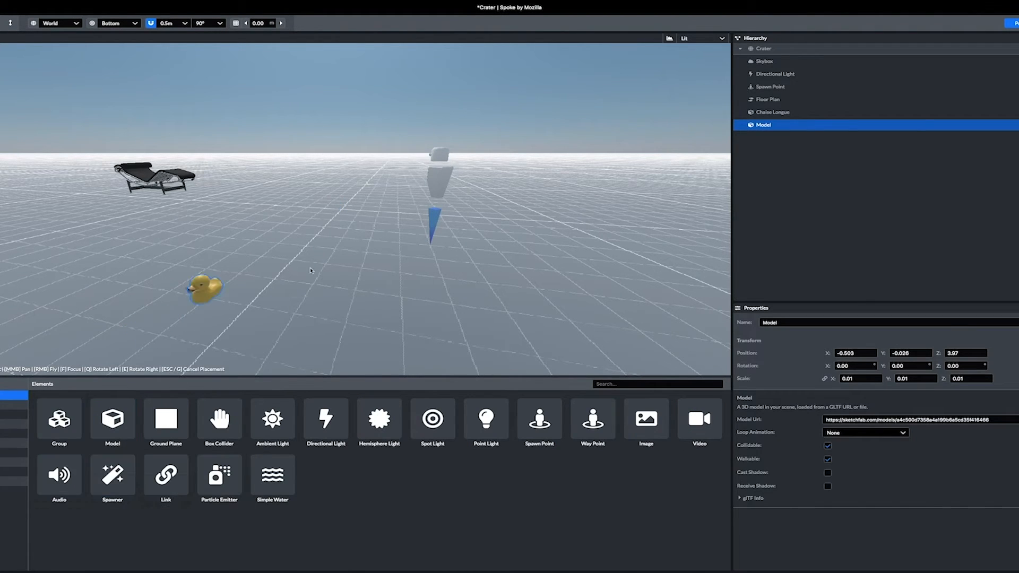
click(291, 251)
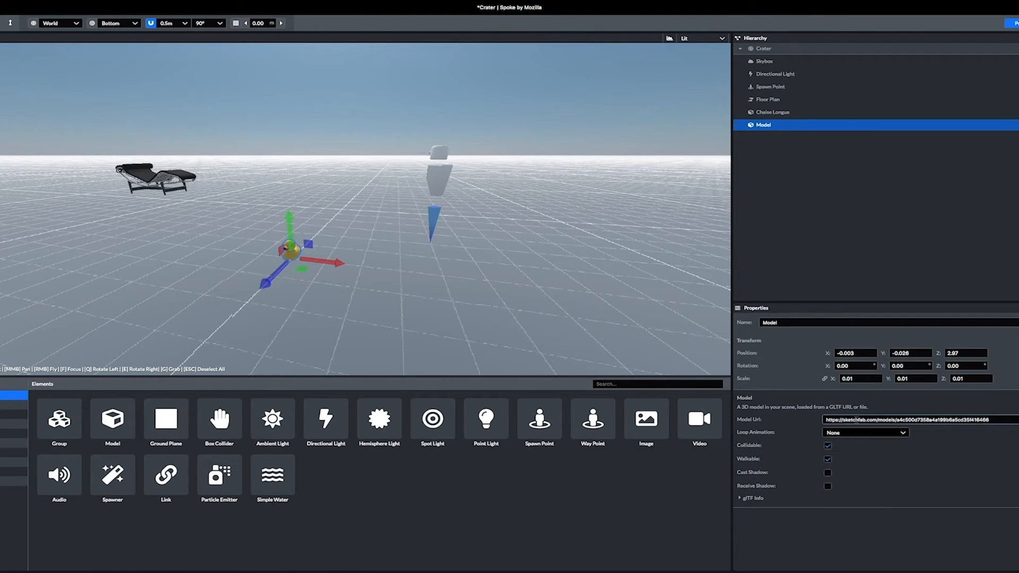
Step: Replace the new Model element's URL with the copied address of the Sketchfab Ronchamp page
double_click(856, 419)
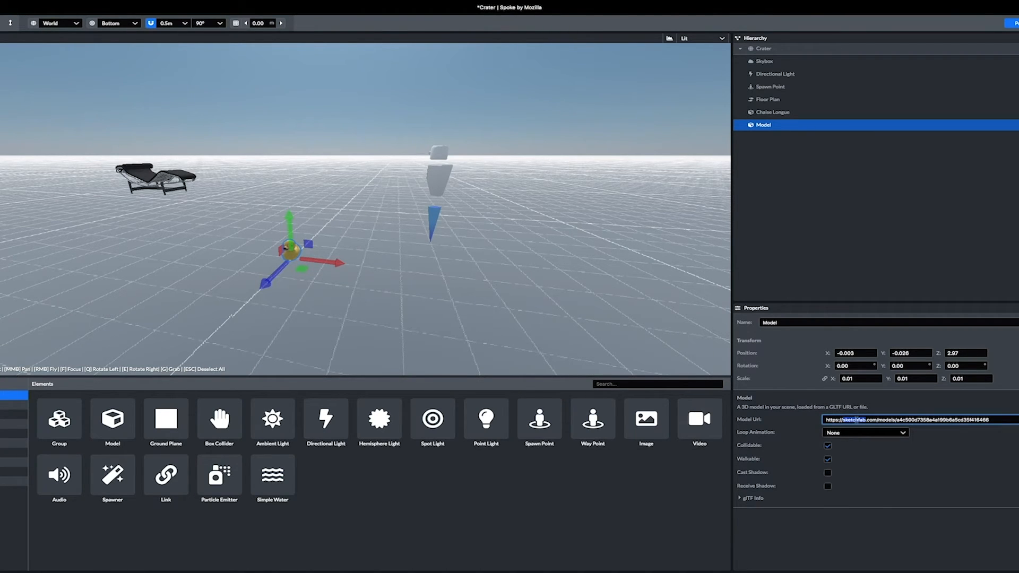
key(ctrl+a)
key(BackSpace)
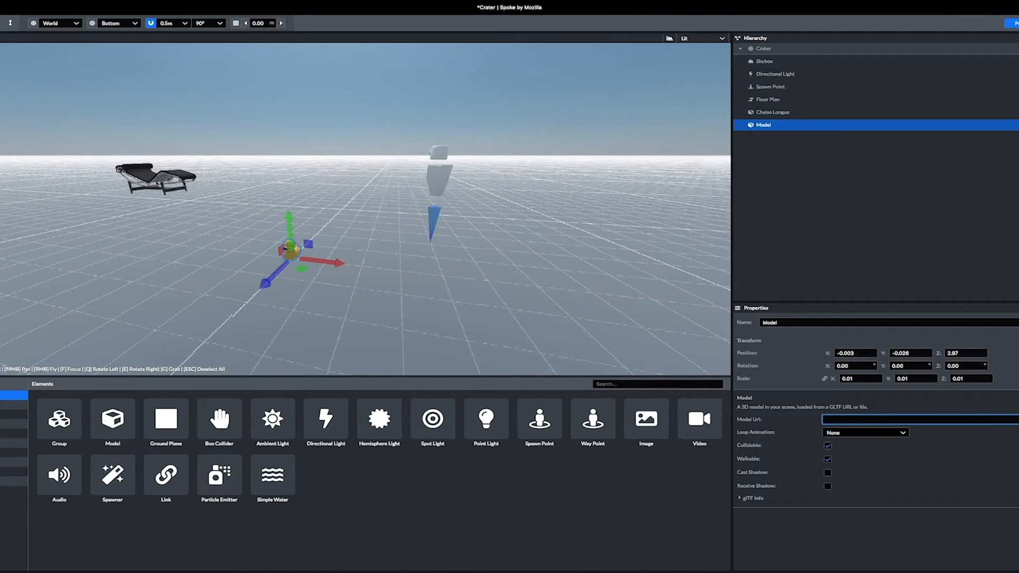
key(ctrl+v)
key(Return)
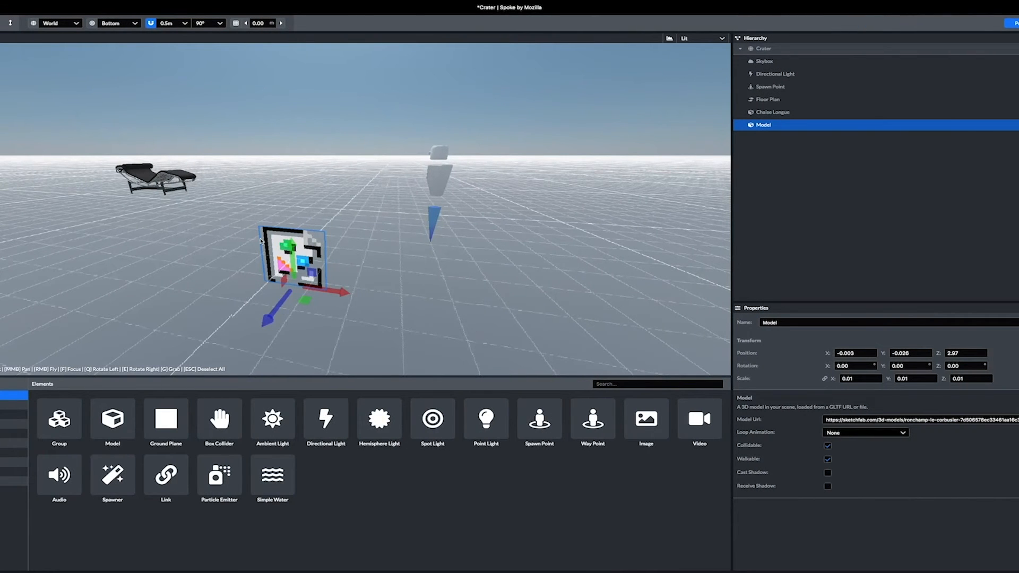
Step: Switch back to the Sketchfab results for "le corbusier" and limit them to downloadable models
key(ctrl+Right)
scroll(260, 242, up, 15)
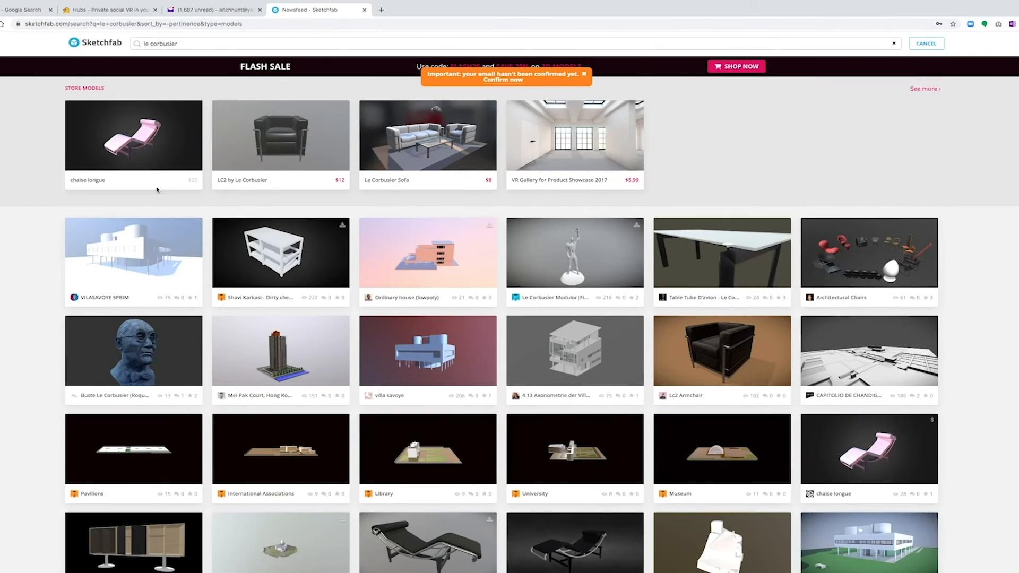
scroll(157, 189, up, 1)
click(158, 90)
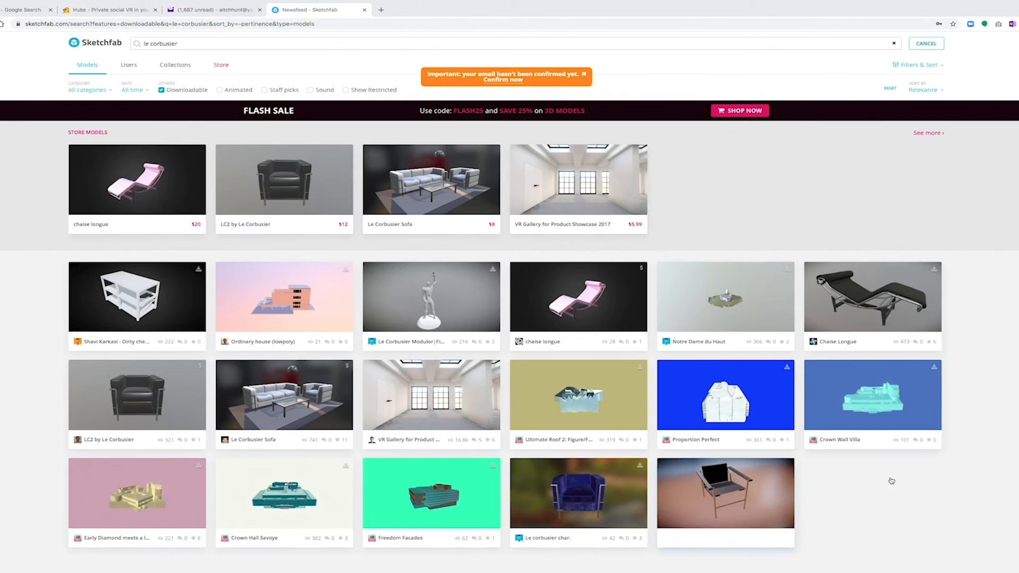
Step: Open the "Le Corbusier's glasses" model page on Sketchfab and copy its web address
click(868, 504)
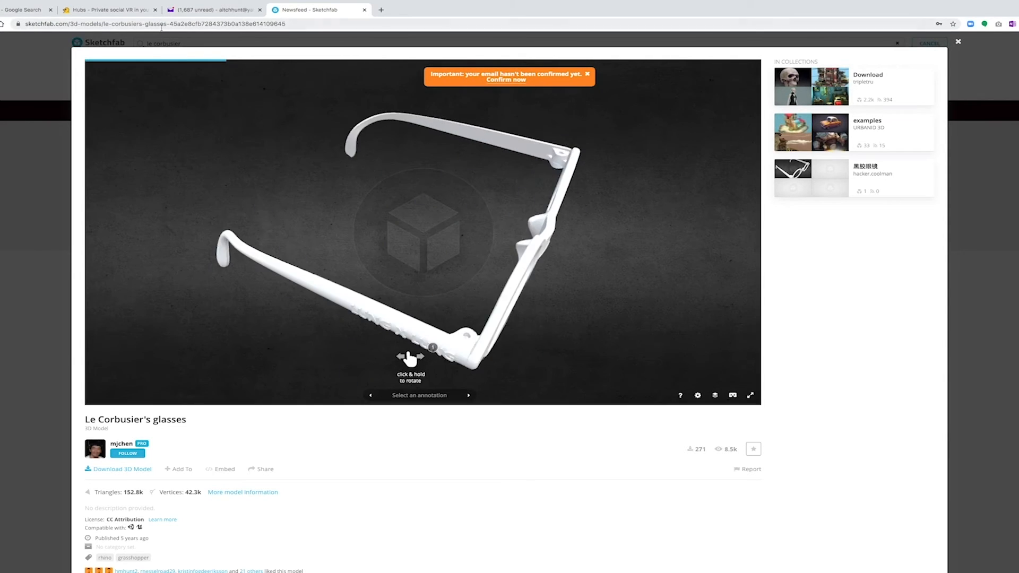
drag(373, 234, 368, 181)
click(319, 24)
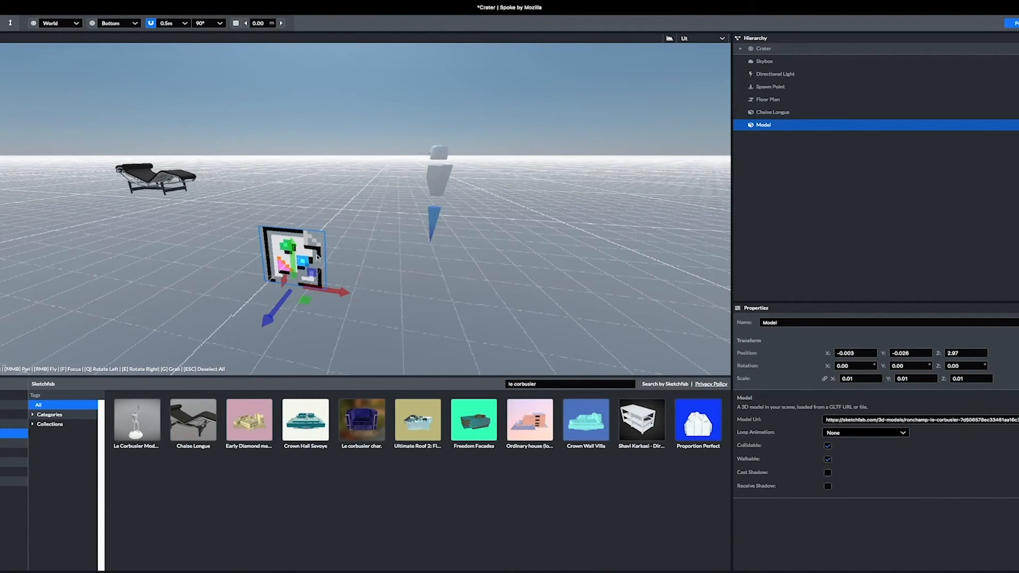
Step: In Spoke, delete the Ronchamp Model element and place a new default Model at about X -0.5, Y -0.03, Z 3.47
key(Delete)
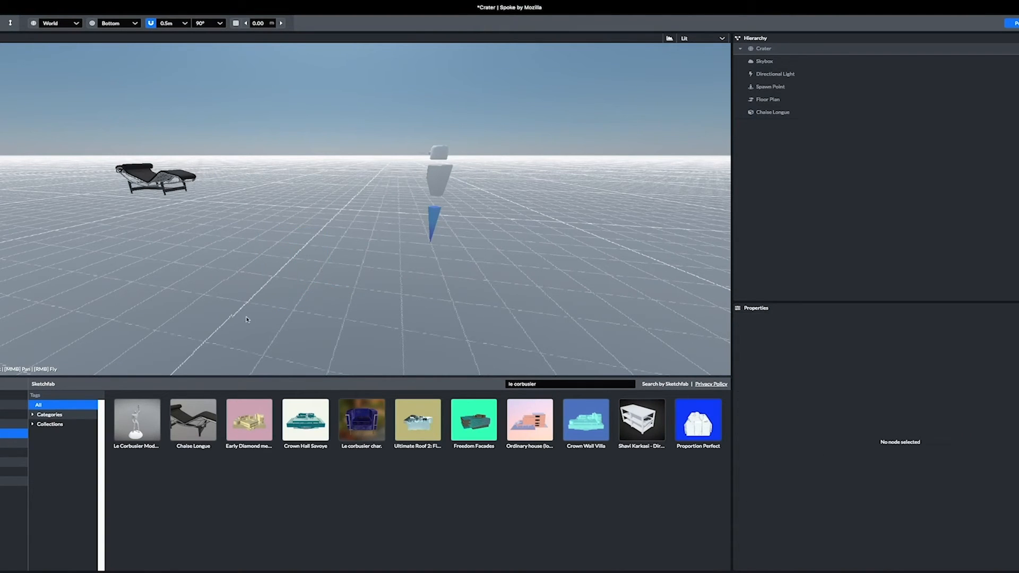
click(14, 395)
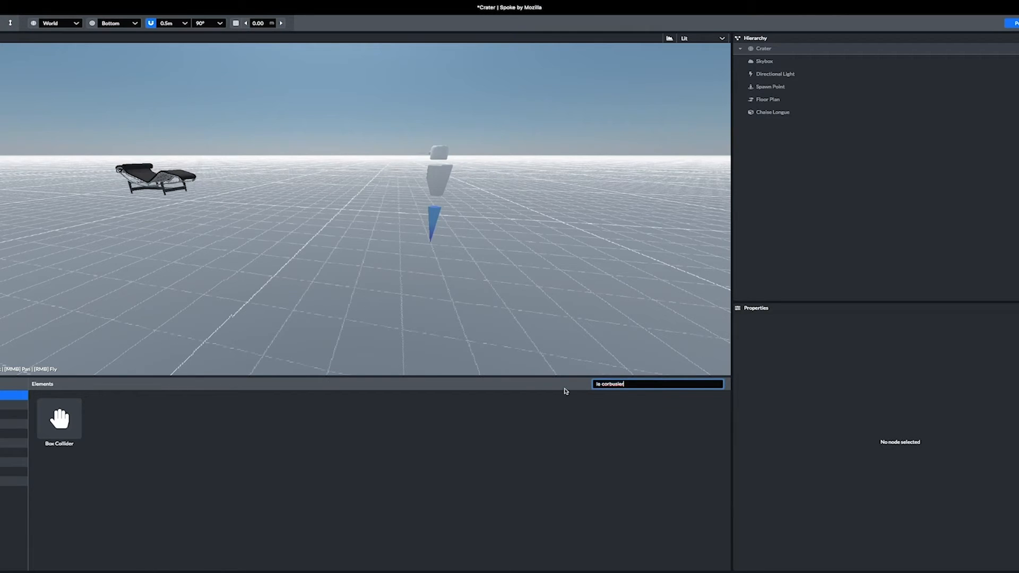
key(BackSpace)
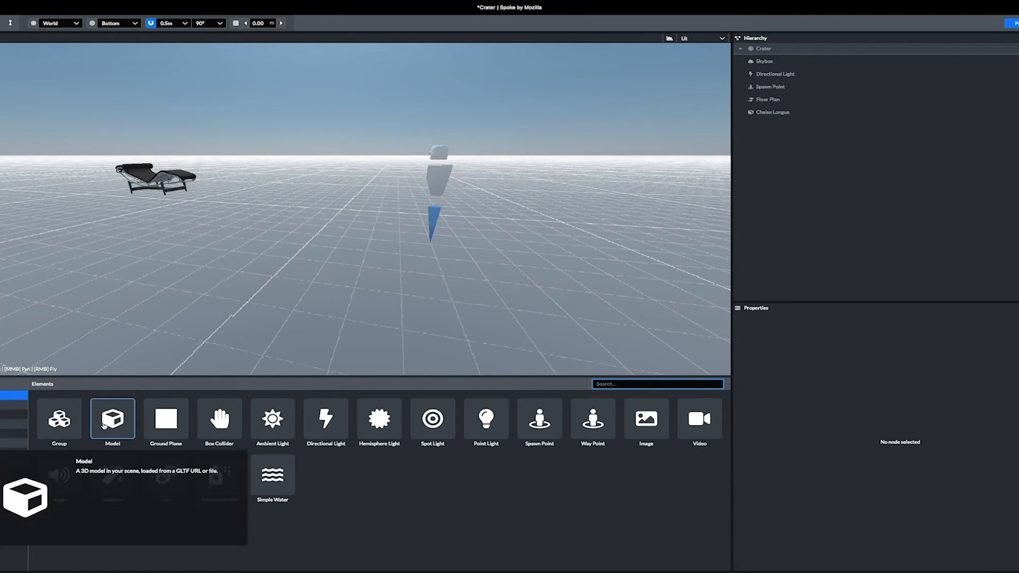
drag(112, 419, 235, 263)
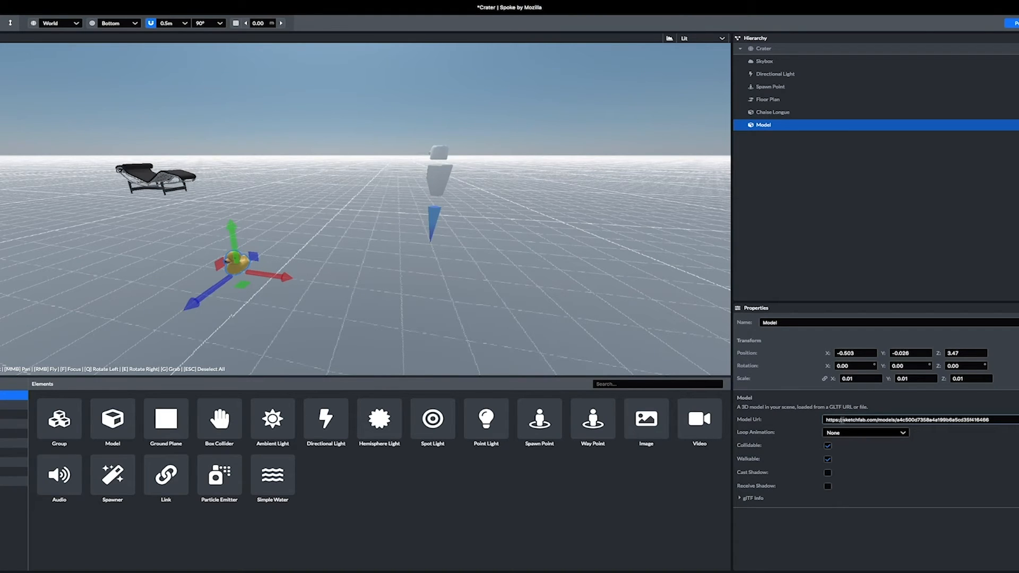
Step: Replace the new Model element's URL with the copied address of the Le Corbusier's glasses page
triple_click(842, 420)
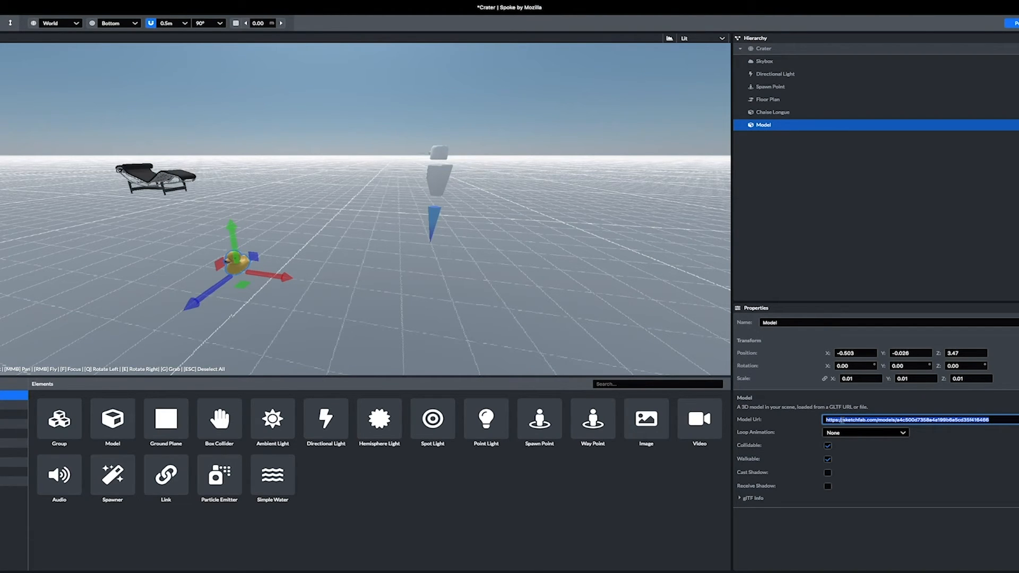
key(ctrl+v)
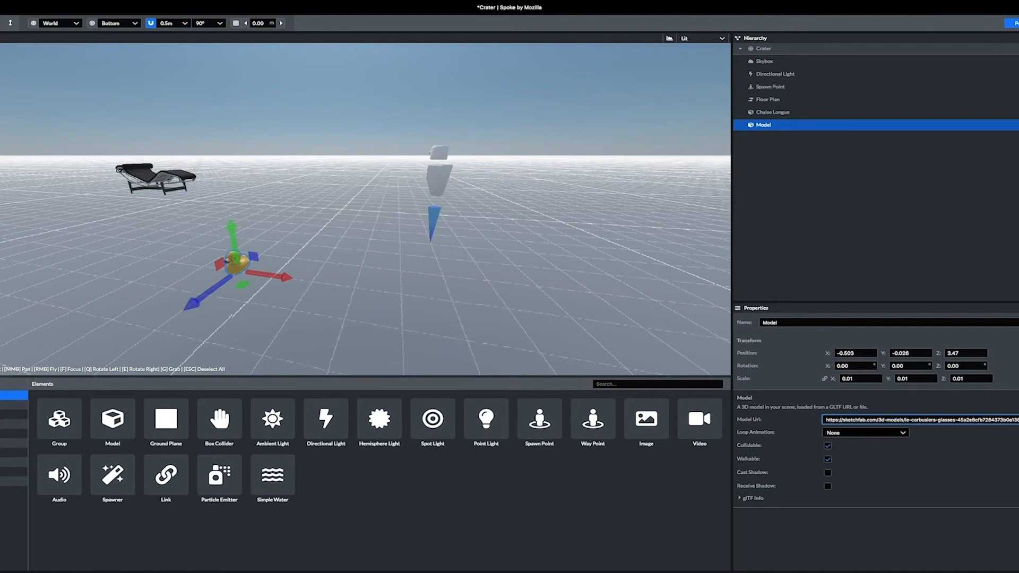
key(Return)
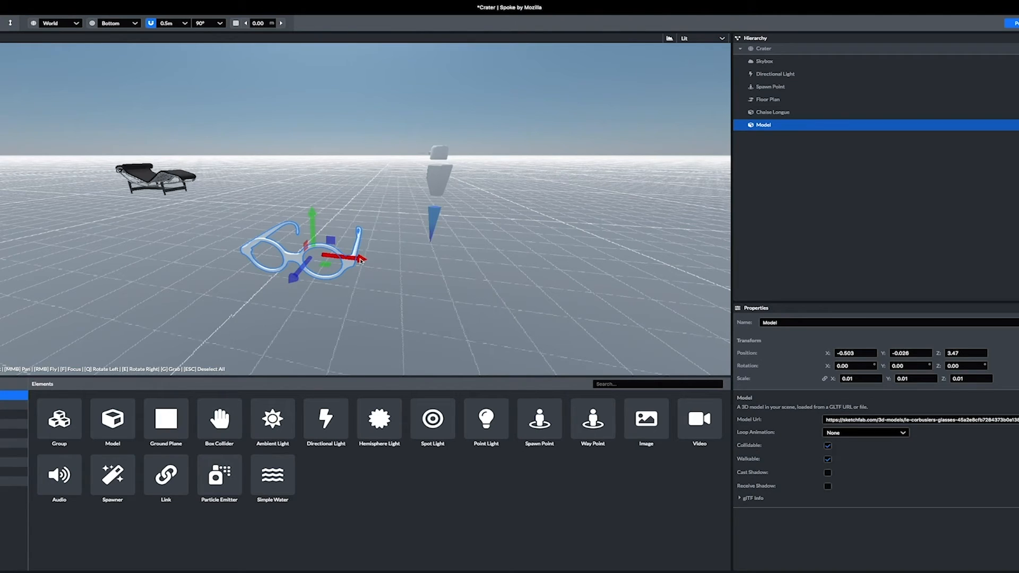
Step: Scale the glasses model to 0.035 and move it to about X -1.24, Y 0, Z -3.01
drag(282, 253, 47, 213)
key(y)
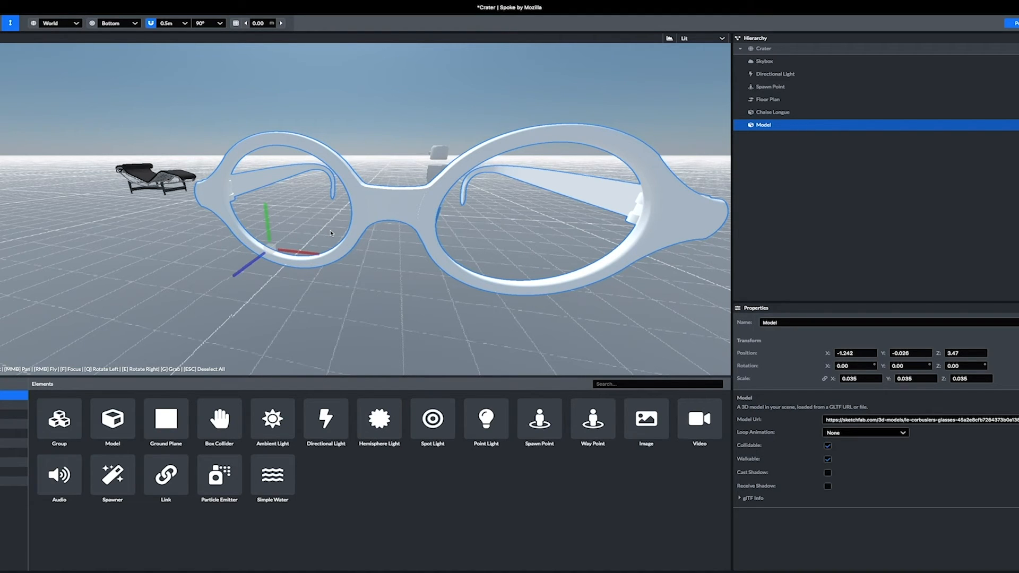
key(t)
mouse_move(391, 207)
mouse_down()
mouse_move(378, 172)
mouse_move(378, 210)
mouse_move(391, 220)
mouse_move(391, 188)
mouse_up()
Step: Rotate the glasses -90° about the Y axis and move them to about X -1.14, Y 0, Z -2.6
key(r)
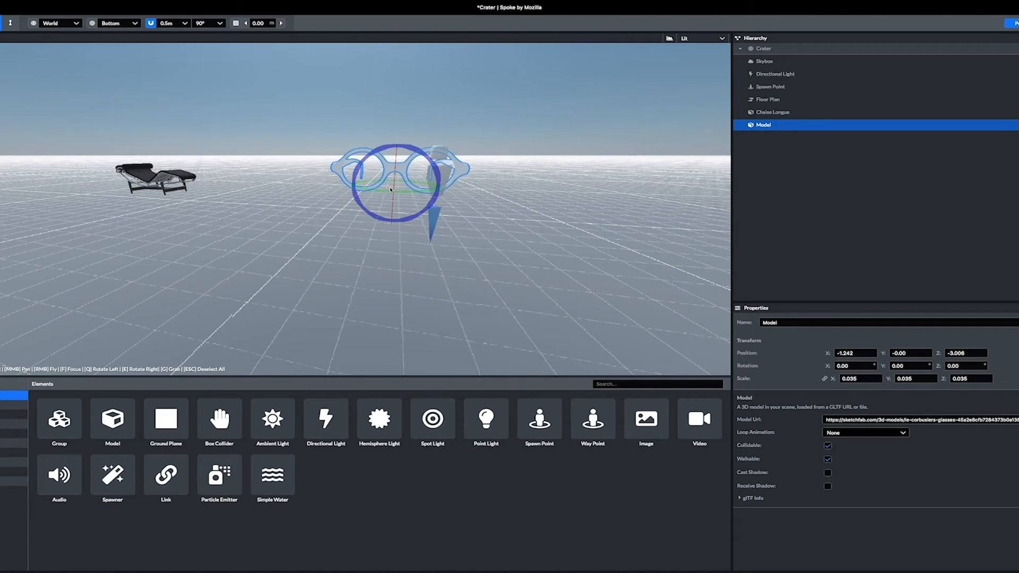
drag(363, 189, 343, 187)
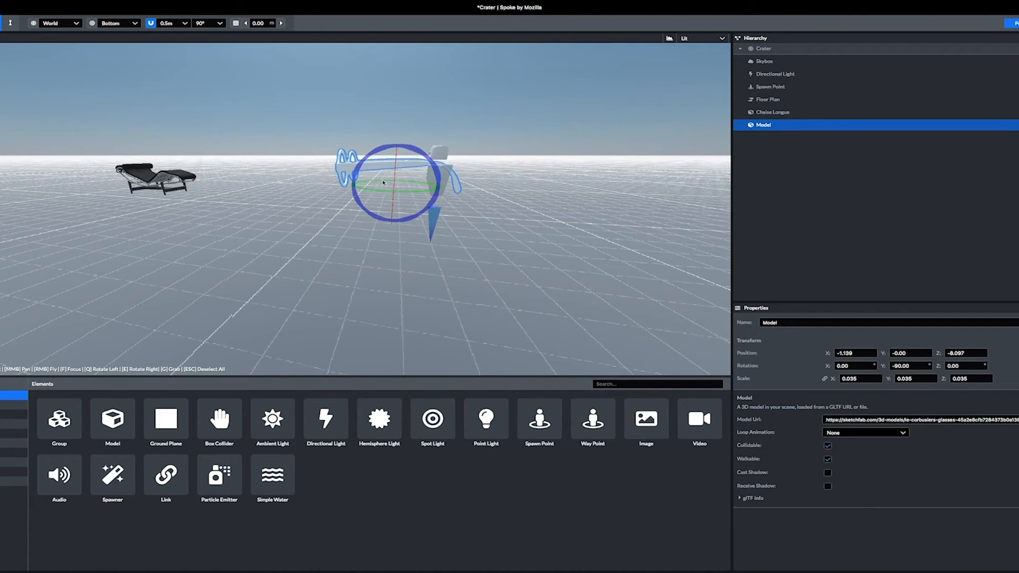
key(t)
drag(394, 192, 366, 244)
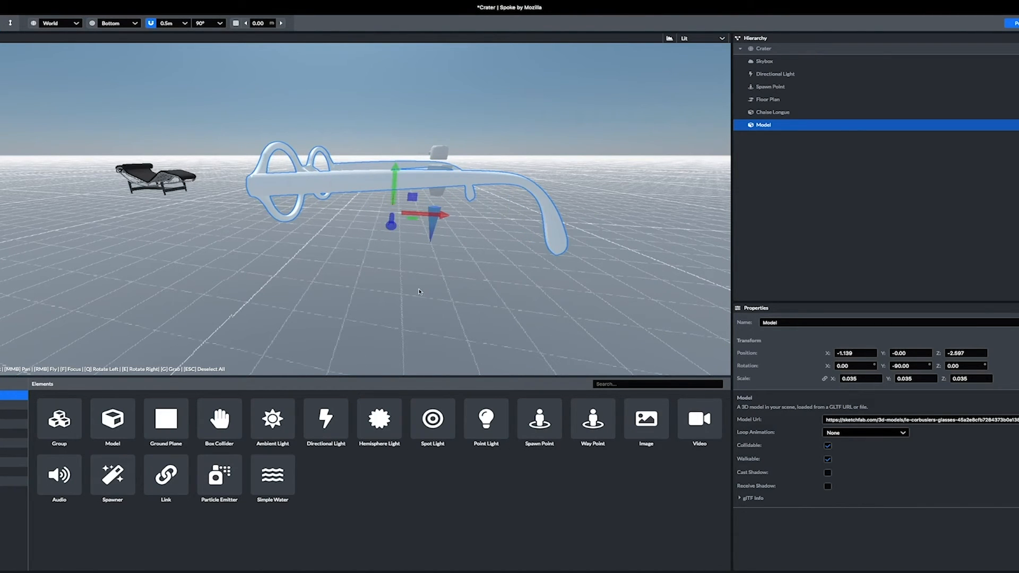
Step: Examine the glasses from behind at several distances, looking through the lenses toward the chaise longue
click(465, 251)
drag(452, 231, 302, 239)
click(340, 173)
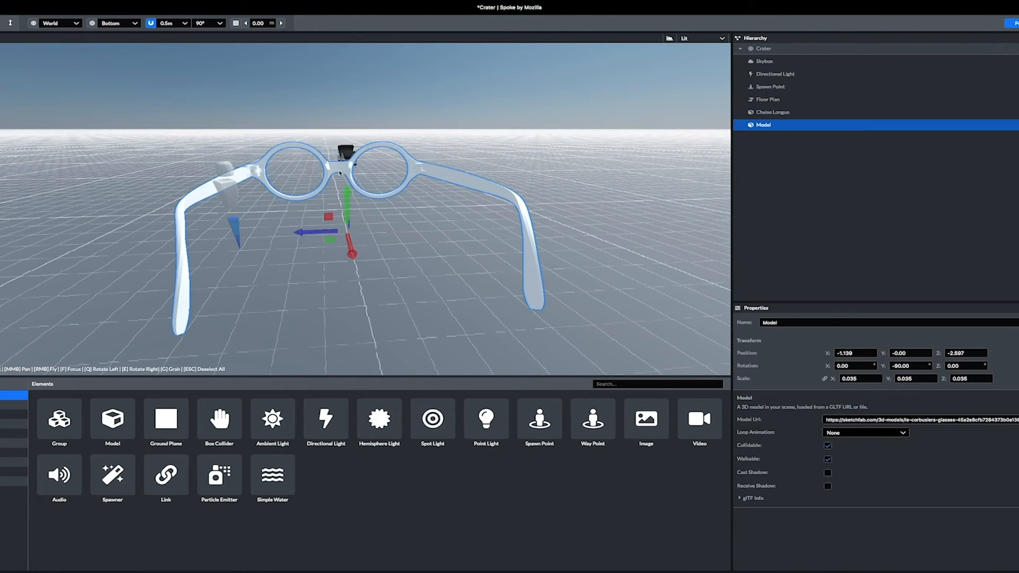
scroll(340, 173, down, 5)
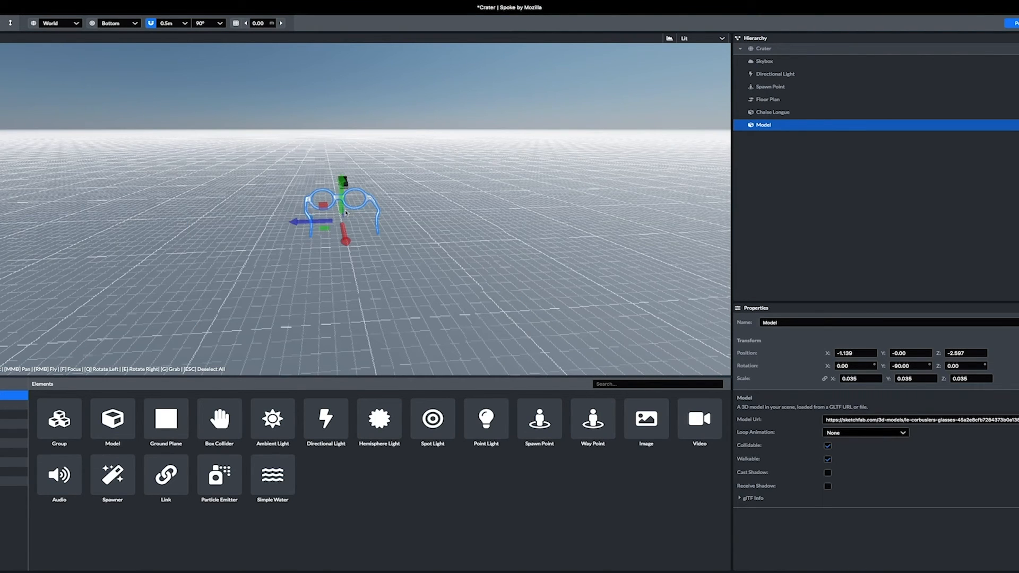
scroll(346, 213, up, 6)
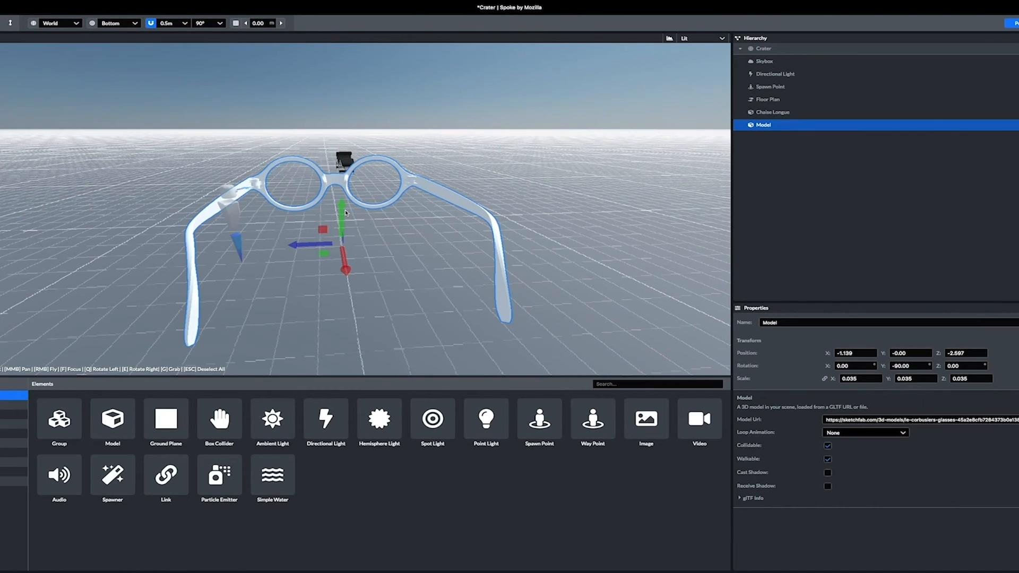
scroll(346, 212, up, 8)
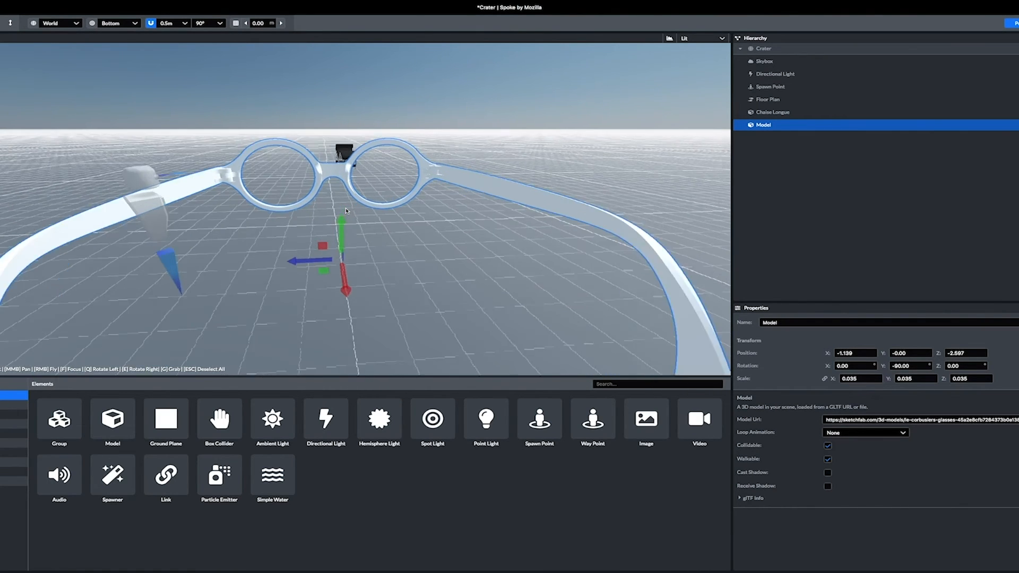
scroll(344, 153, down, 5)
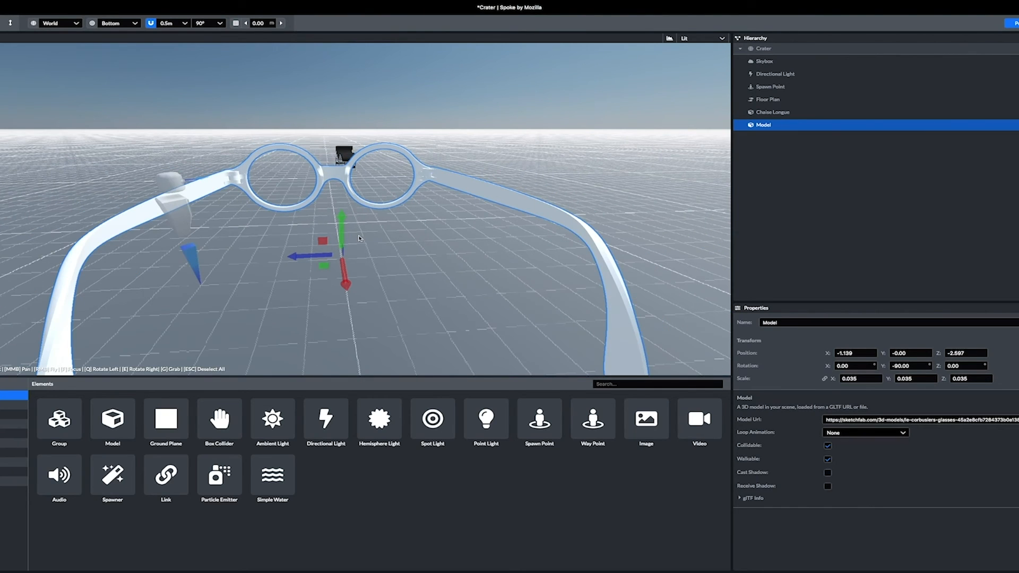
mouse_move(359, 238)
mouse_down()
mouse_move(355, 216)
mouse_move(373, 234)
mouse_up()
scroll(393, 220, up, 5)
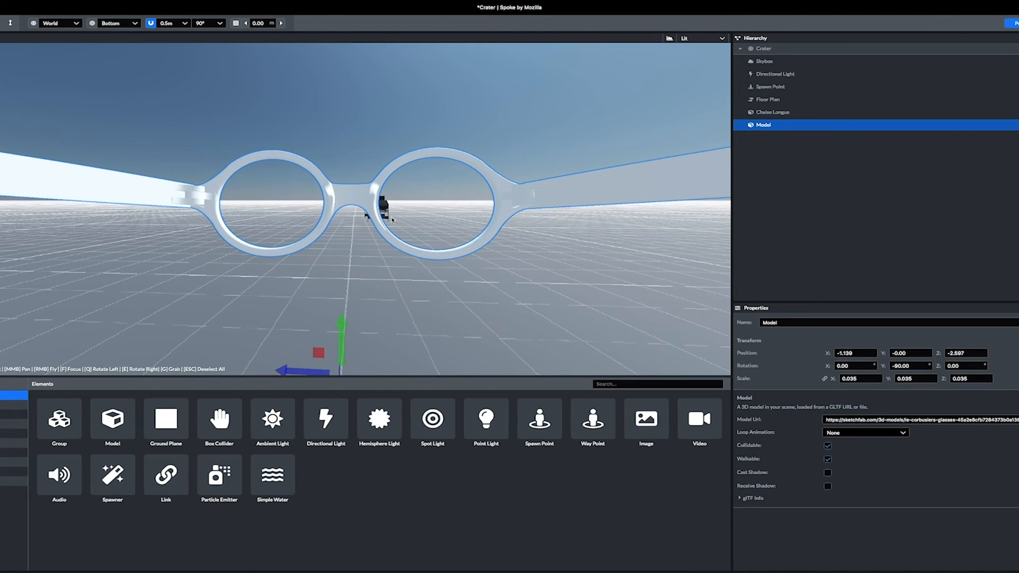
drag(389, 292, 457, 276)
scroll(441, 246, down, 5)
scroll(457, 276, down, 2)
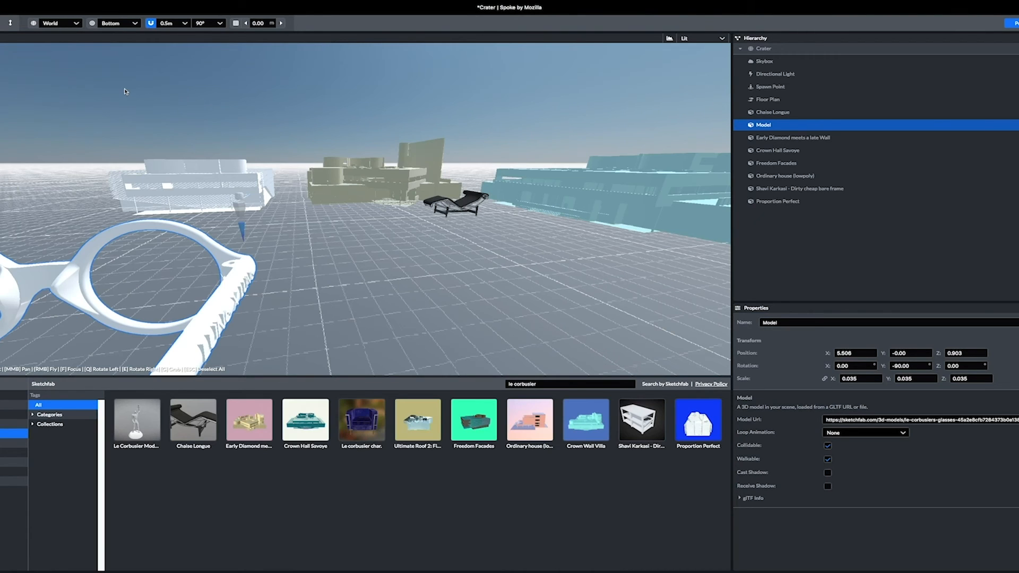
Step: Save the project under the name "Le Corbusier Demo"
key(ctrl+s)
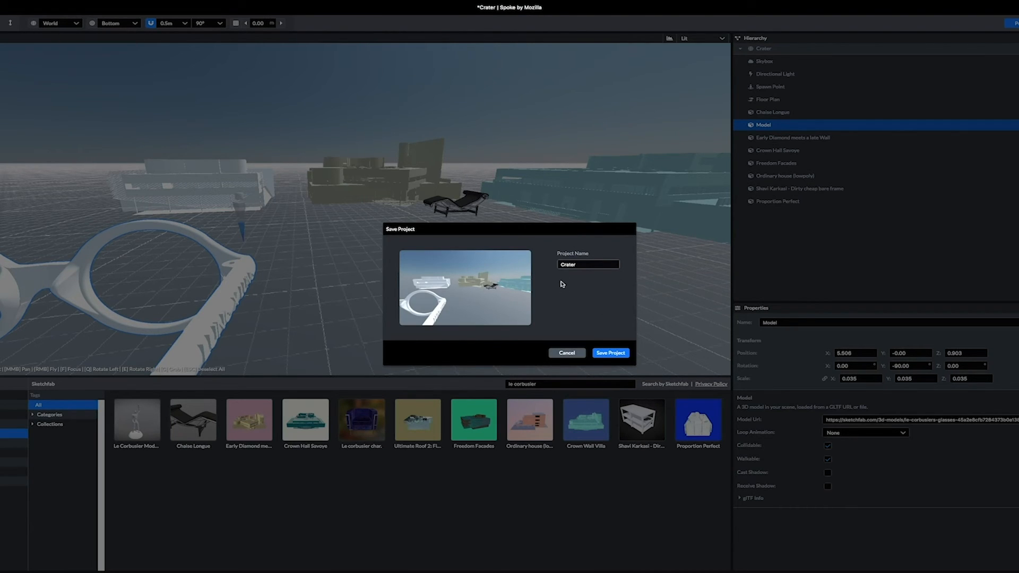
click(575, 266)
double_click(584, 263)
text(Le Cor)
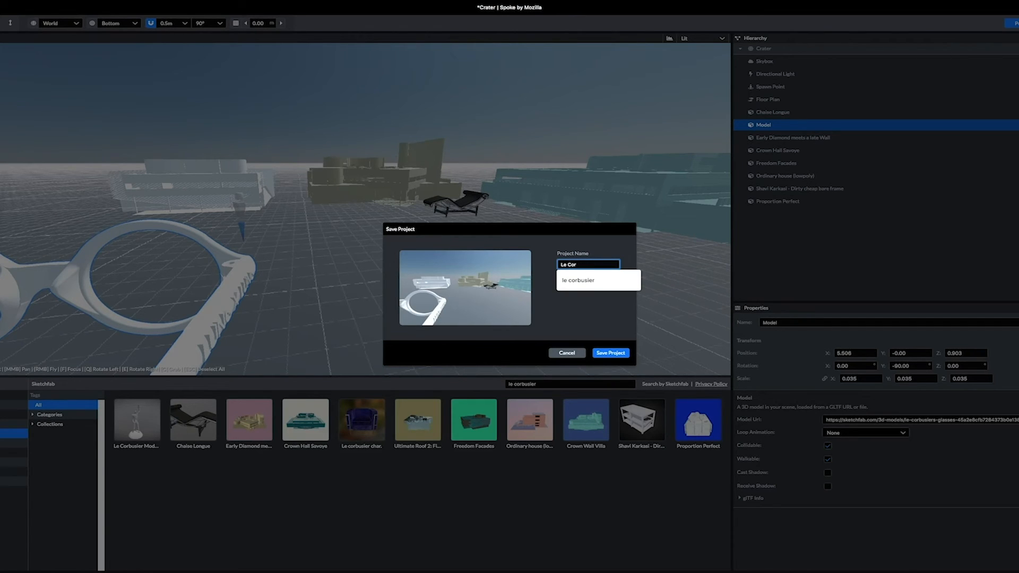
text(busier Demo)
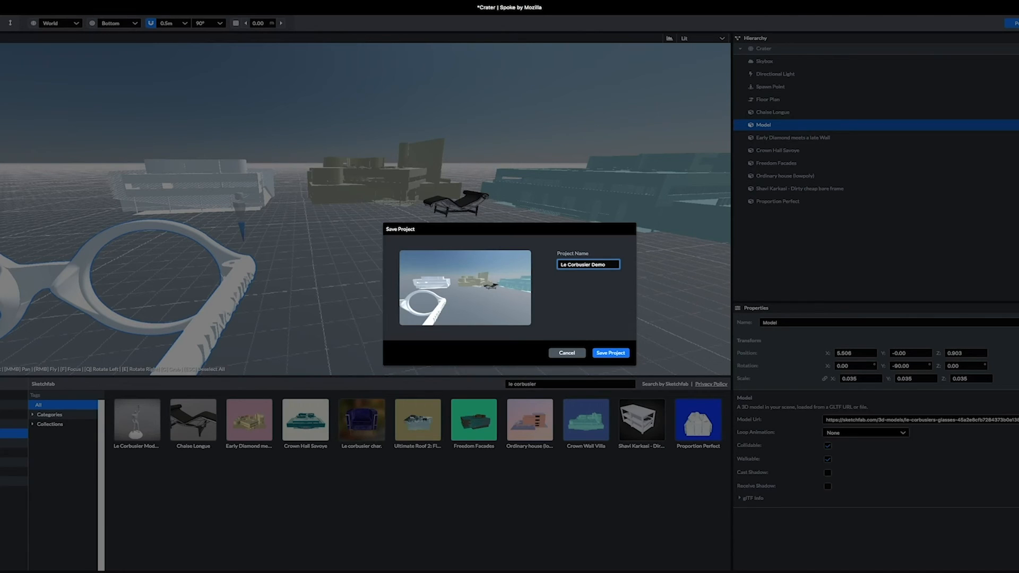
key(Return)
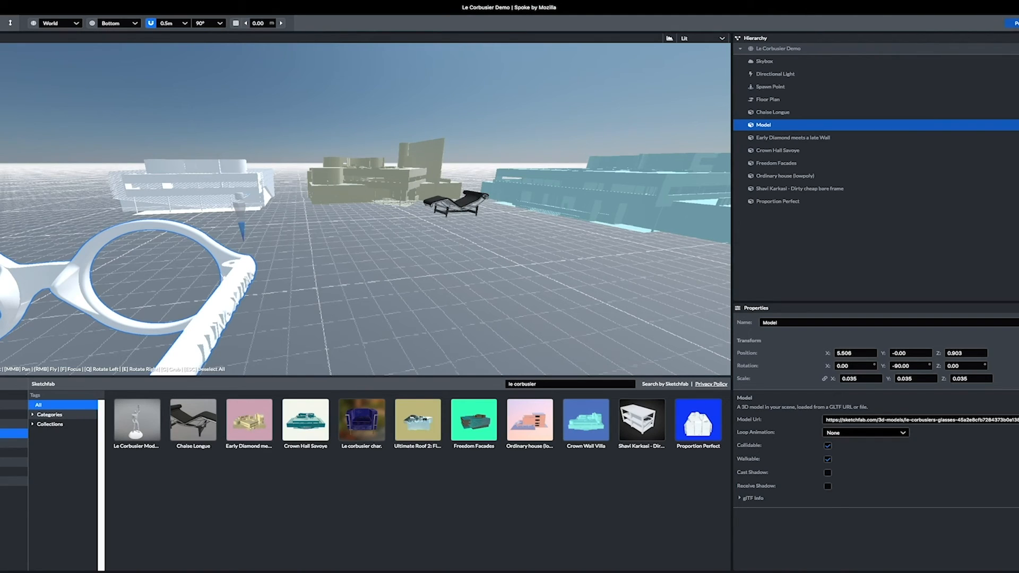
Step: Publish the "Le Corbusier Demo" scene to Hubs with the attribution left blank and remixing and promotion not allowed
click(1014, 24)
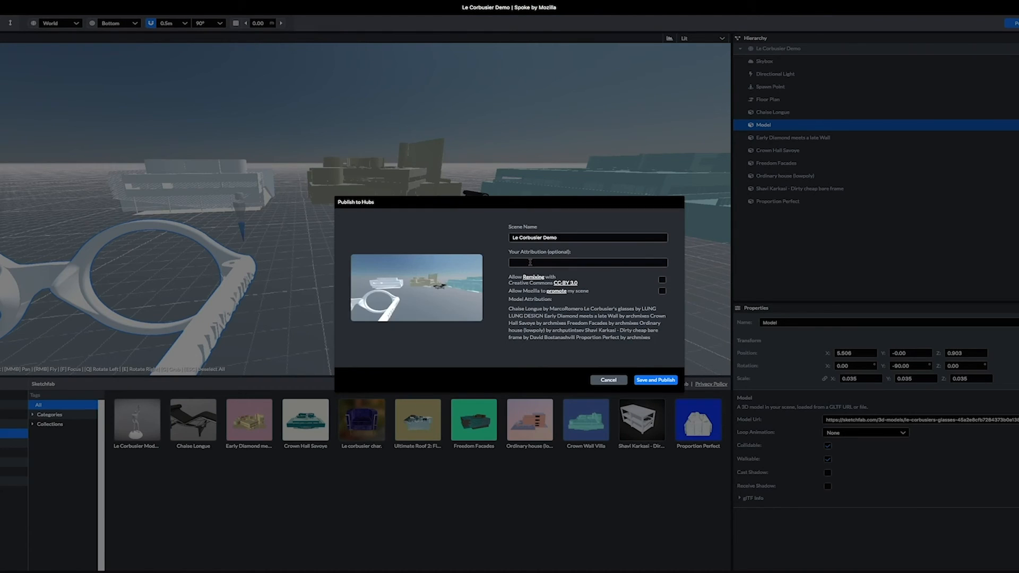
click(533, 263)
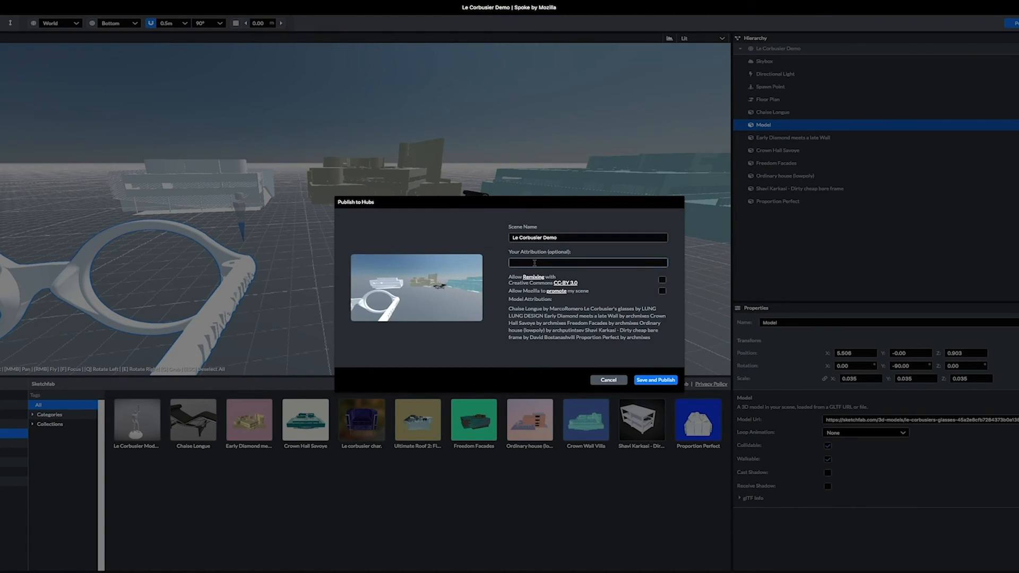
click(613, 285)
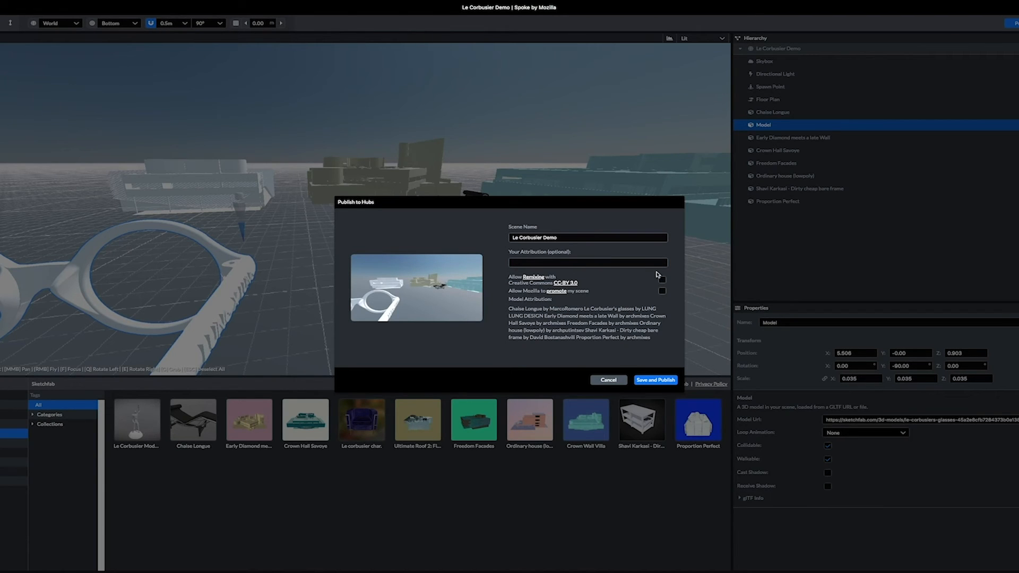
click(653, 380)
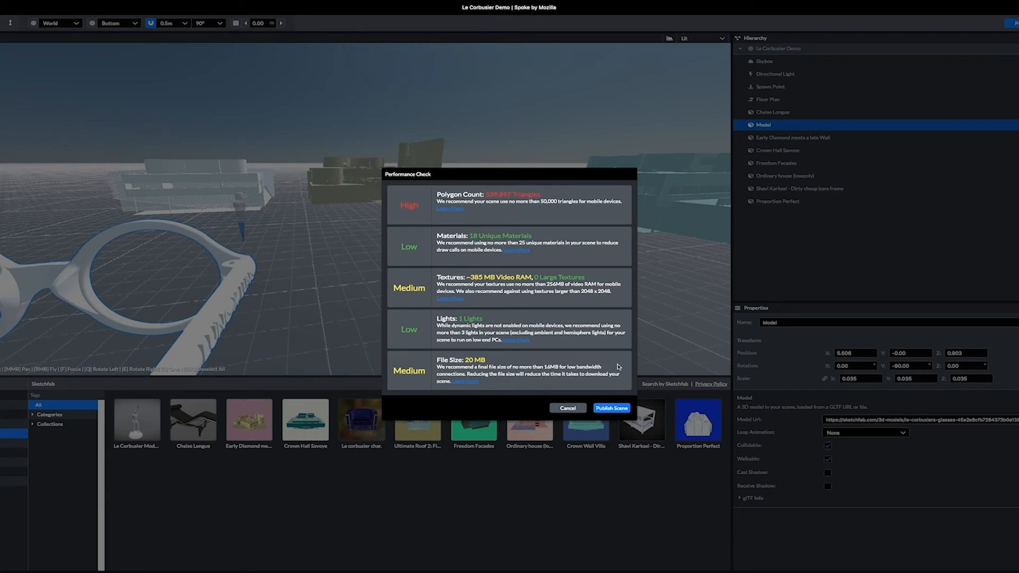
click(605, 408)
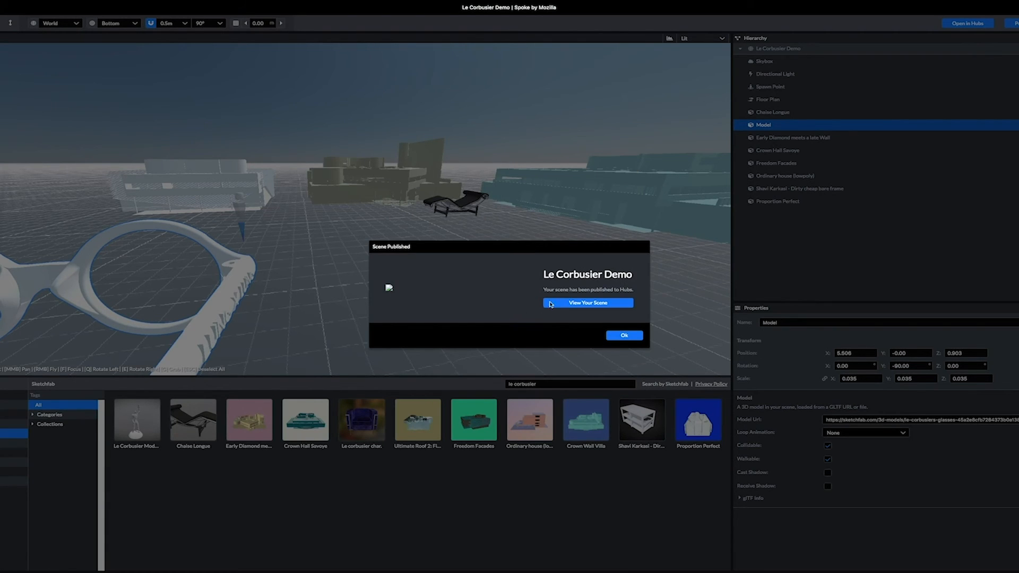
Step: View the published scene in Hubs, create a room with it and enter using the default internal microphone
click(565, 307)
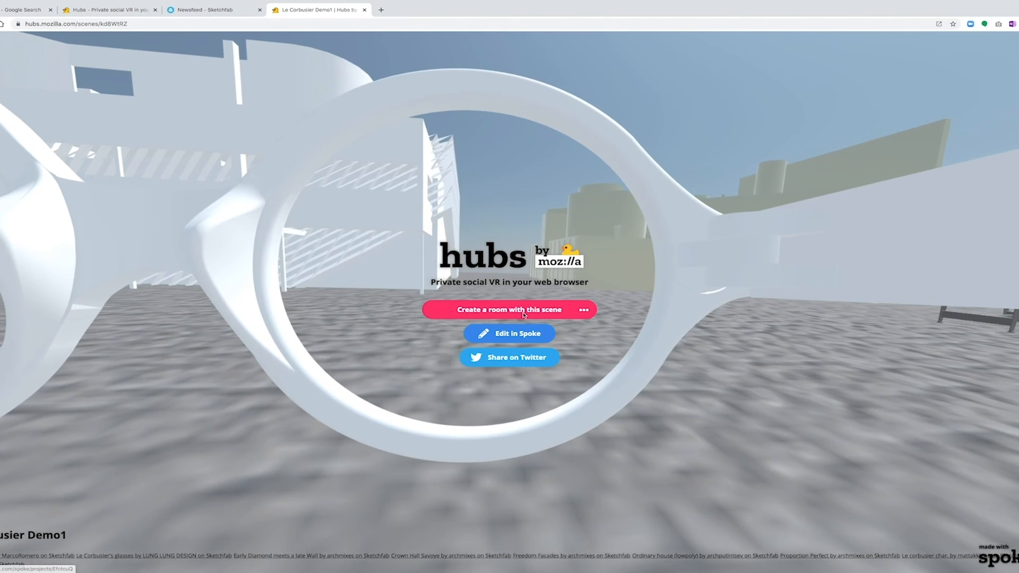
click(519, 311)
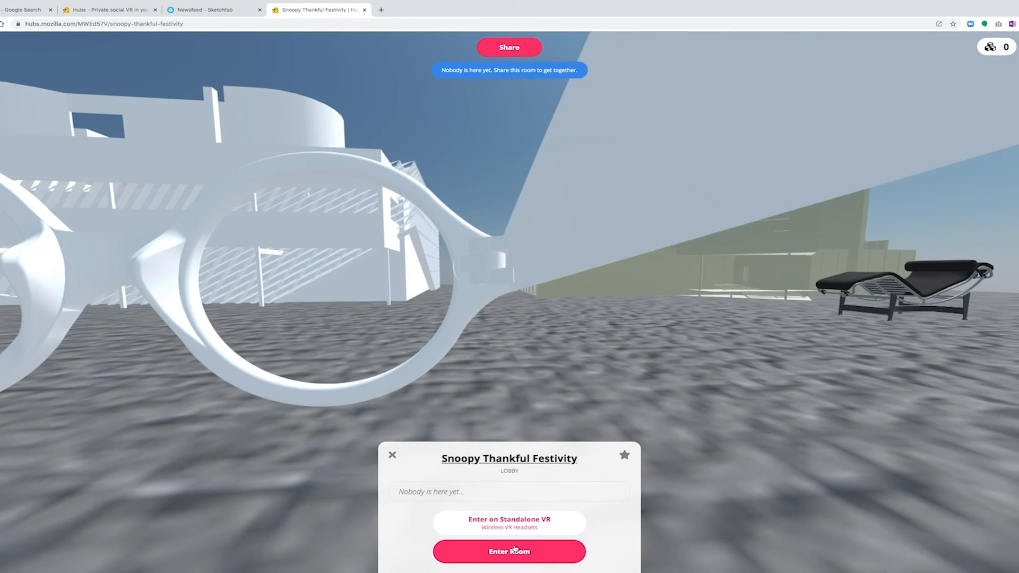
click(514, 550)
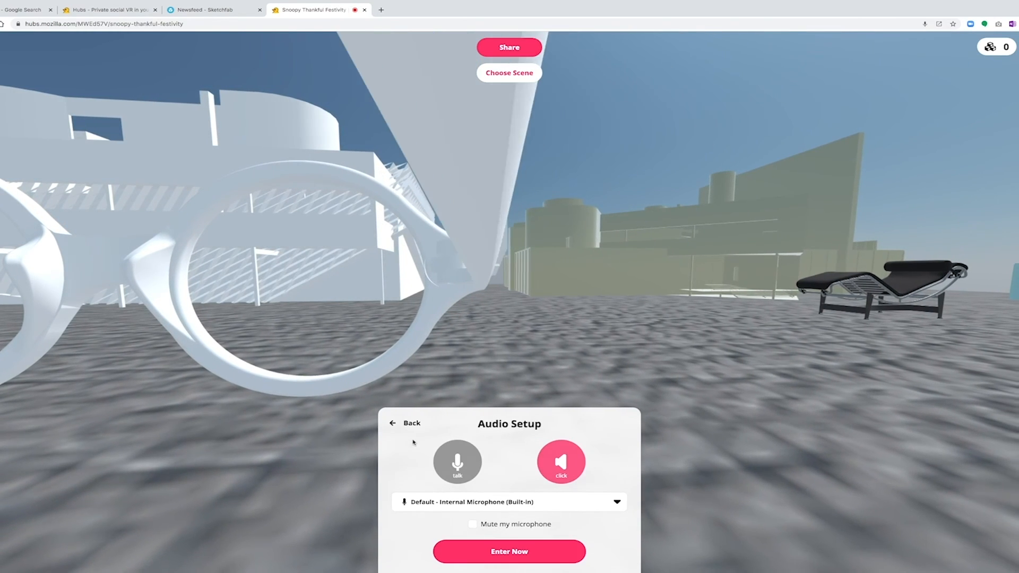
click(514, 551)
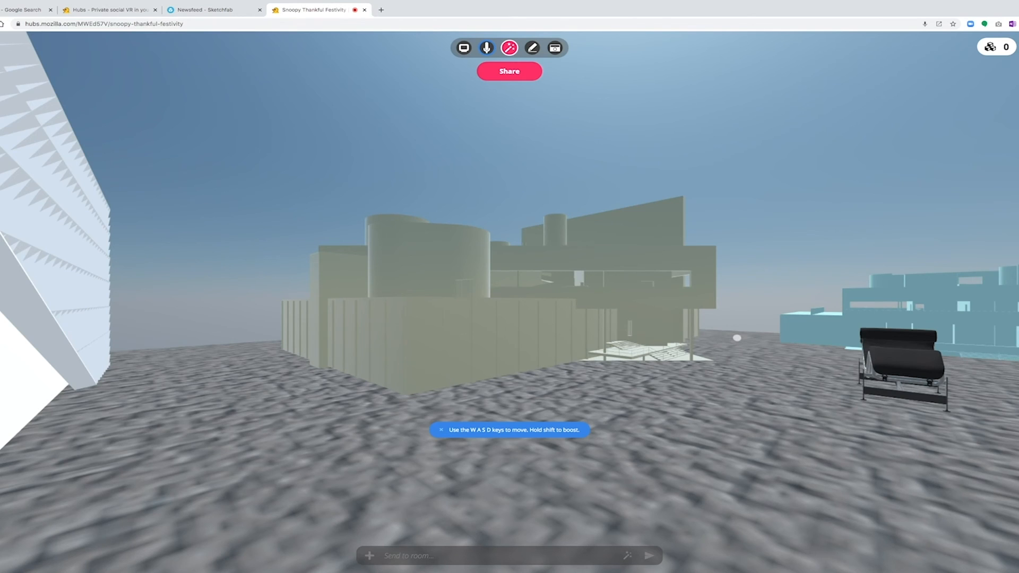
Step: Look around the room by turning toward the white villa, approaching its facade and backing away to see it whole
drag(736, 338, 604, 337)
key(s)
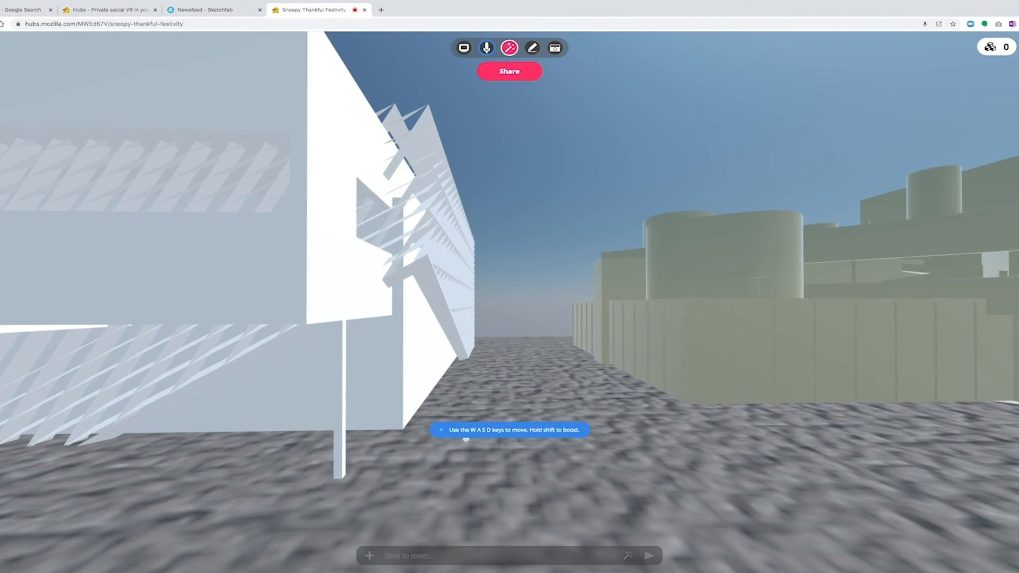
key(w)
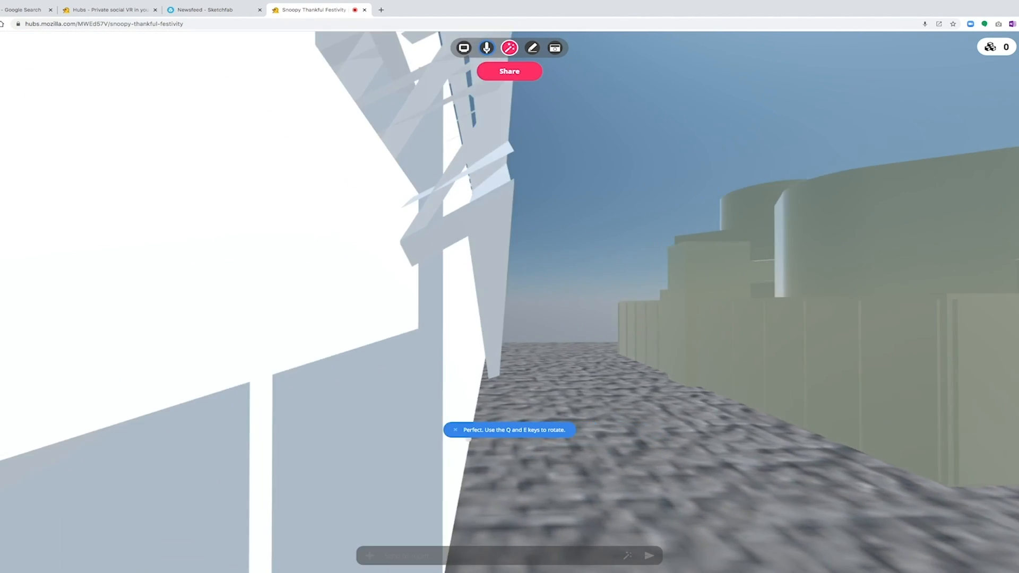
key(a)
key(s)
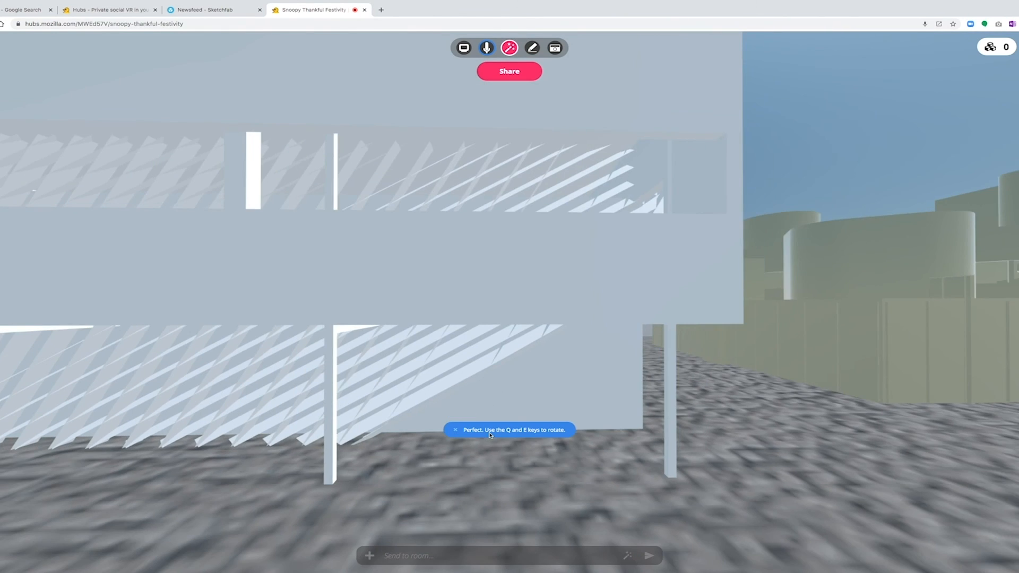
key(s)
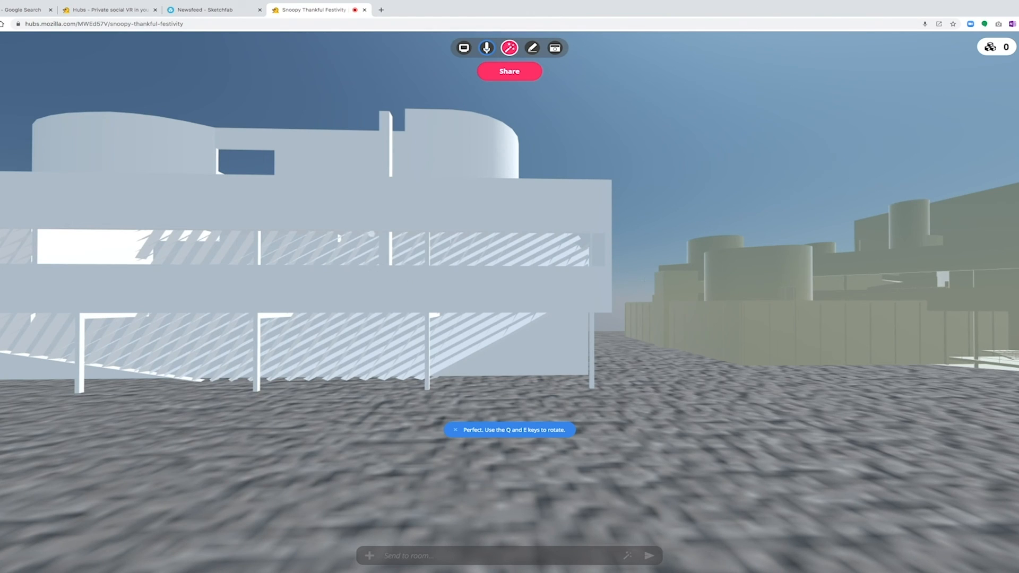
Step: View the room's sharing options, including its link, expiring code and embed snippet, and close them
click(522, 71)
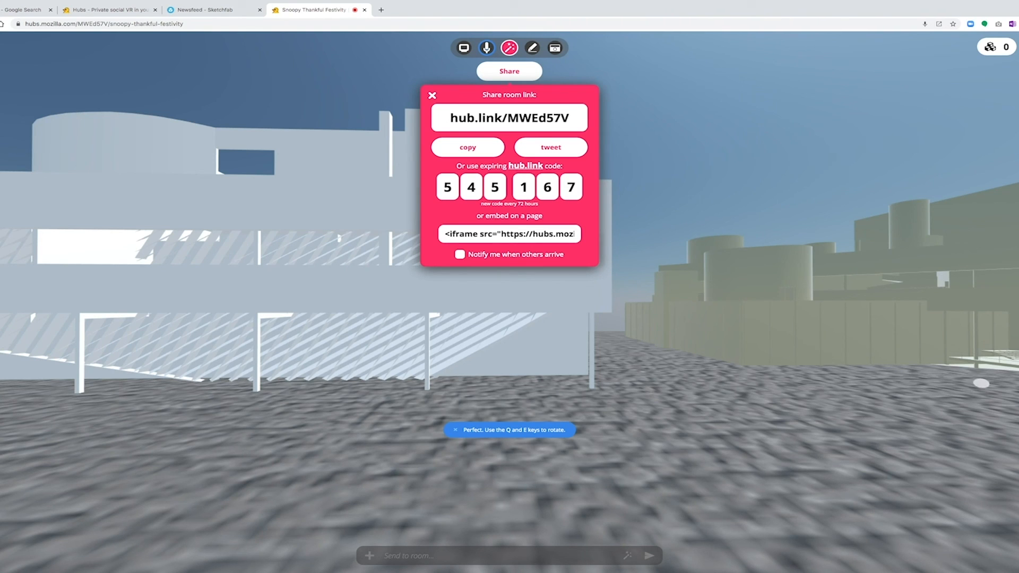
drag(933, 380, 900, 380)
Step: Turn toward the furniture and walk past the glasses up to the black chaise longue and the armchair
drag(746, 357, 54, 360)
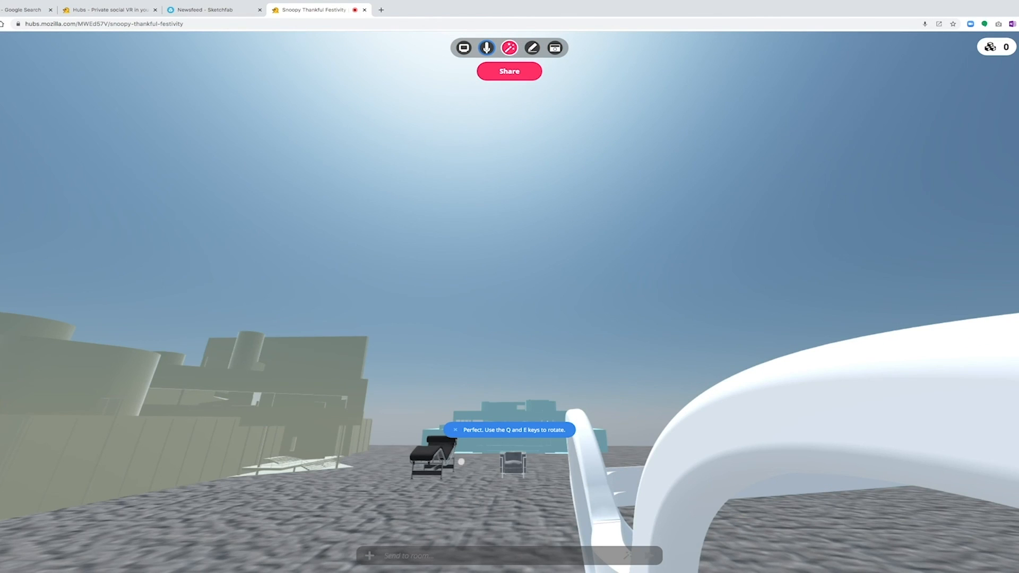
key(w)
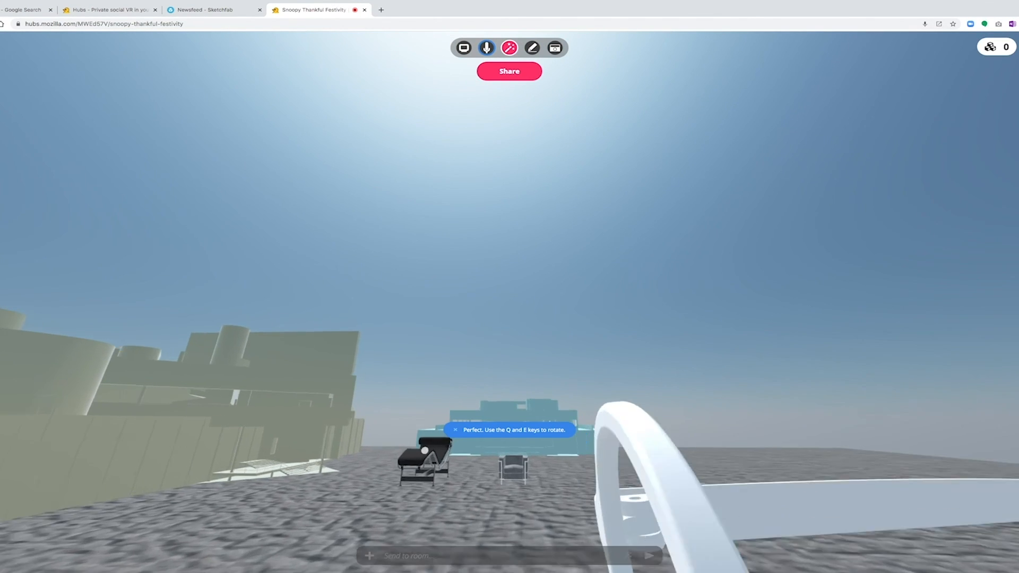
key(w)
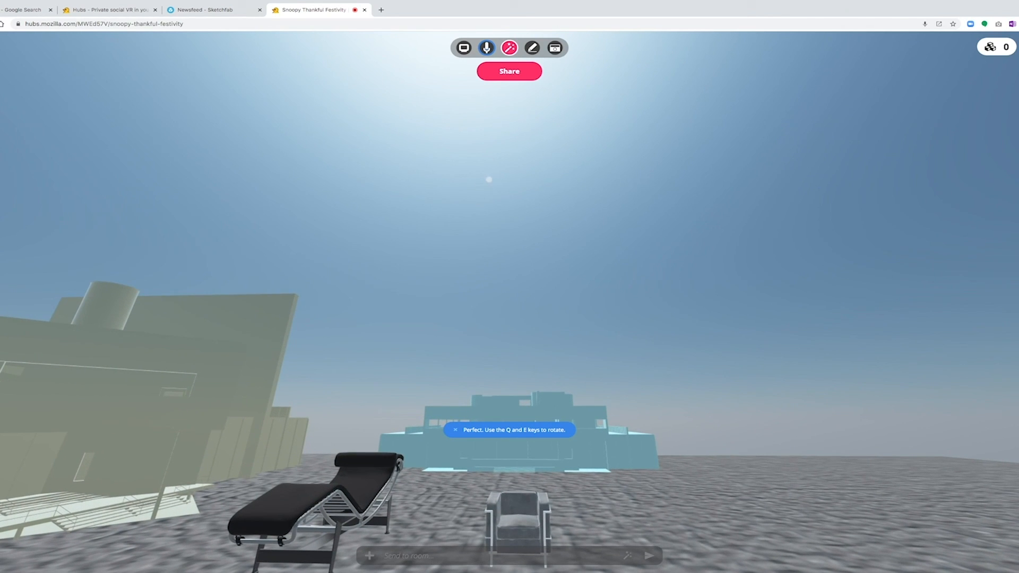
Step: Draw a jagged magenta freehand pen line in the air down to the chaise longue's headrest, and put the pen away
click(532, 49)
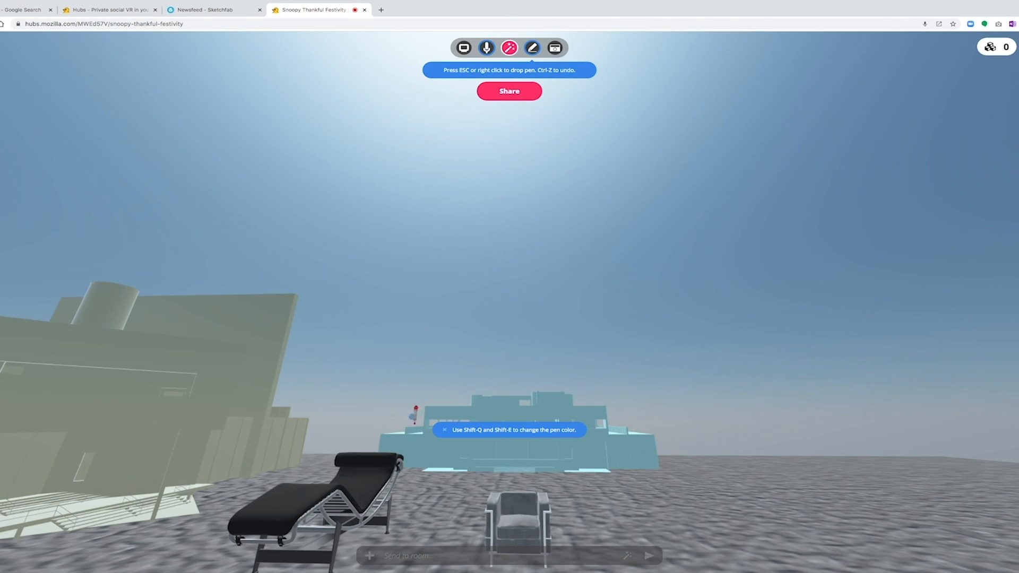
mouse_move(422, 376)
mouse_down()
mouse_move(365, 425)
mouse_move(358, 446)
mouse_move(356, 421)
mouse_move(354, 446)
mouse_move(372, 457)
mouse_up()
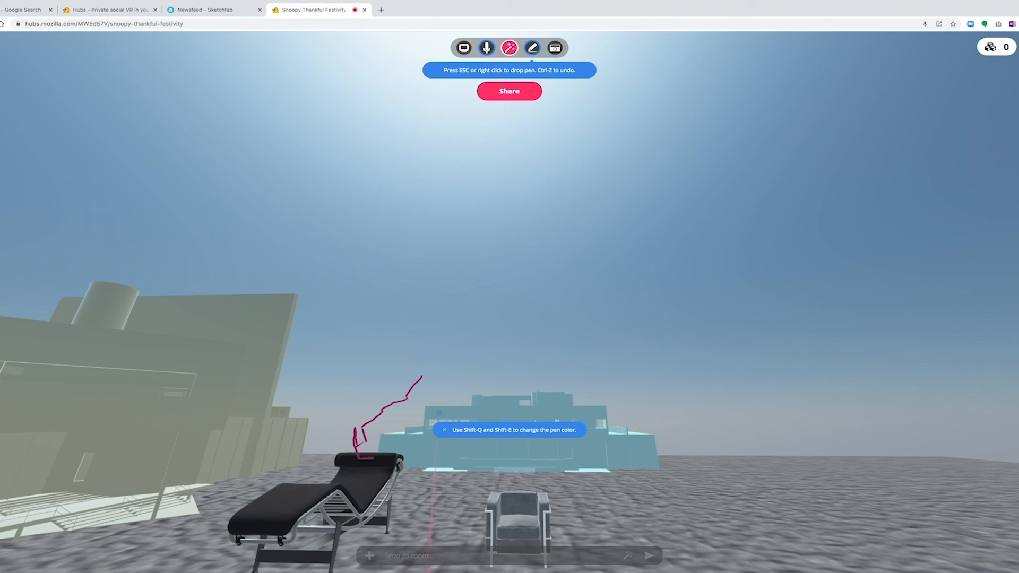
key(Escape)
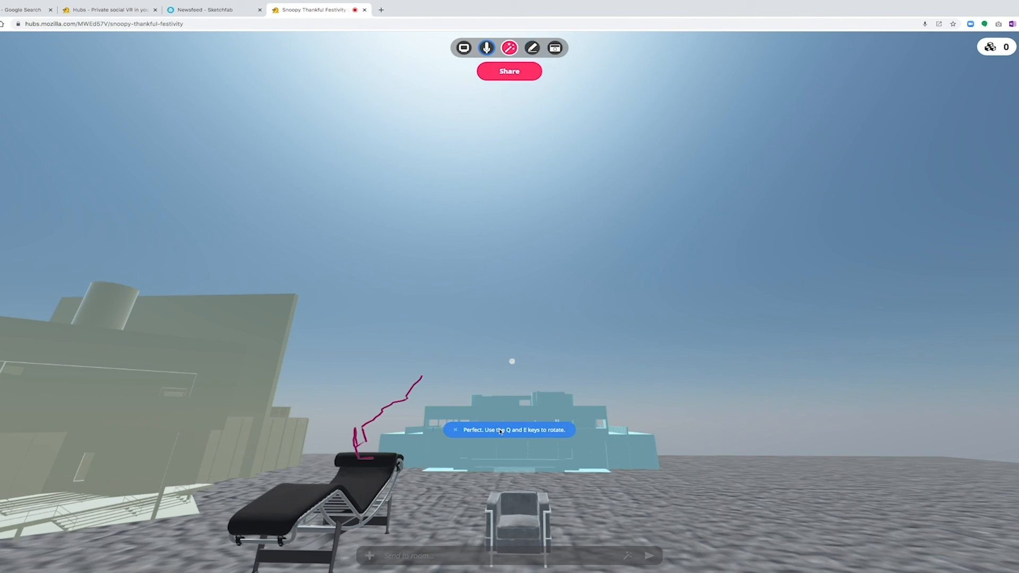